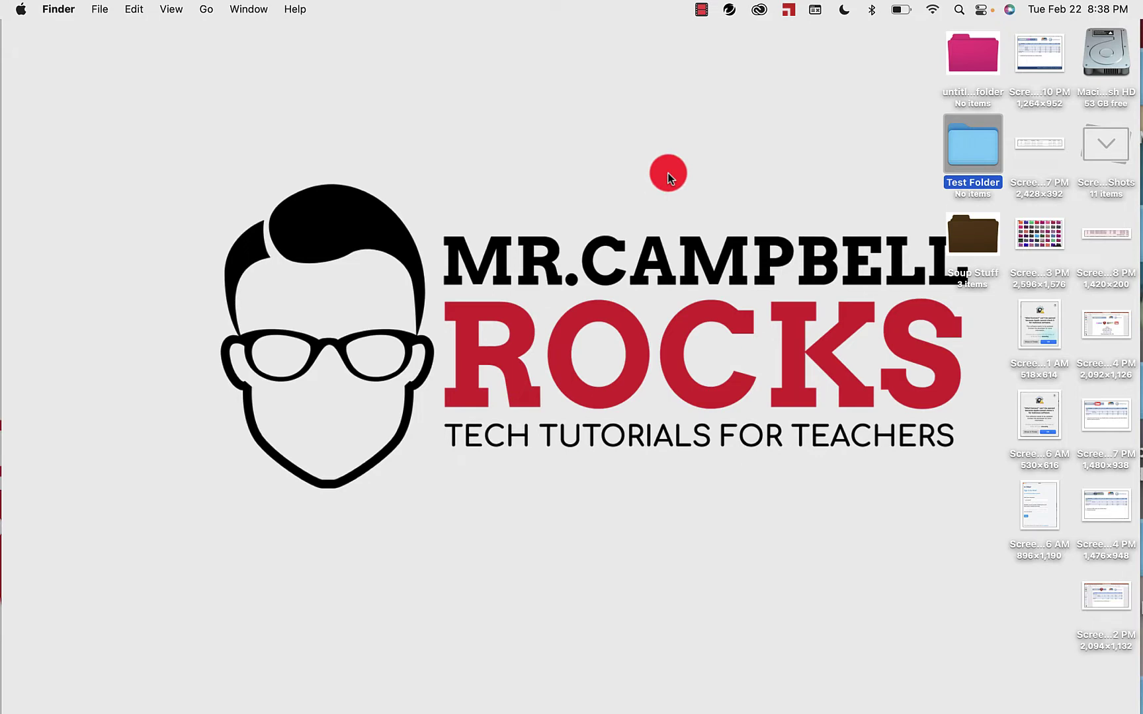
- Check the Mac's system details, then close the enlarged pink folder preview in the browser
click(21, 10)
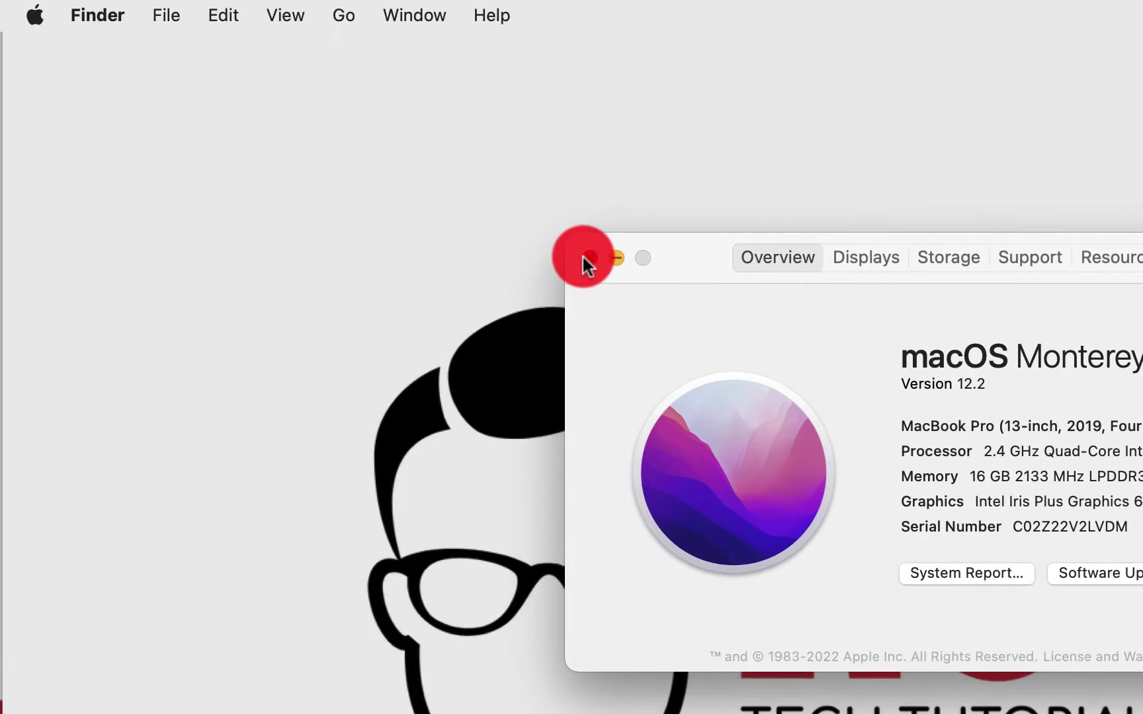
click(336, 99)
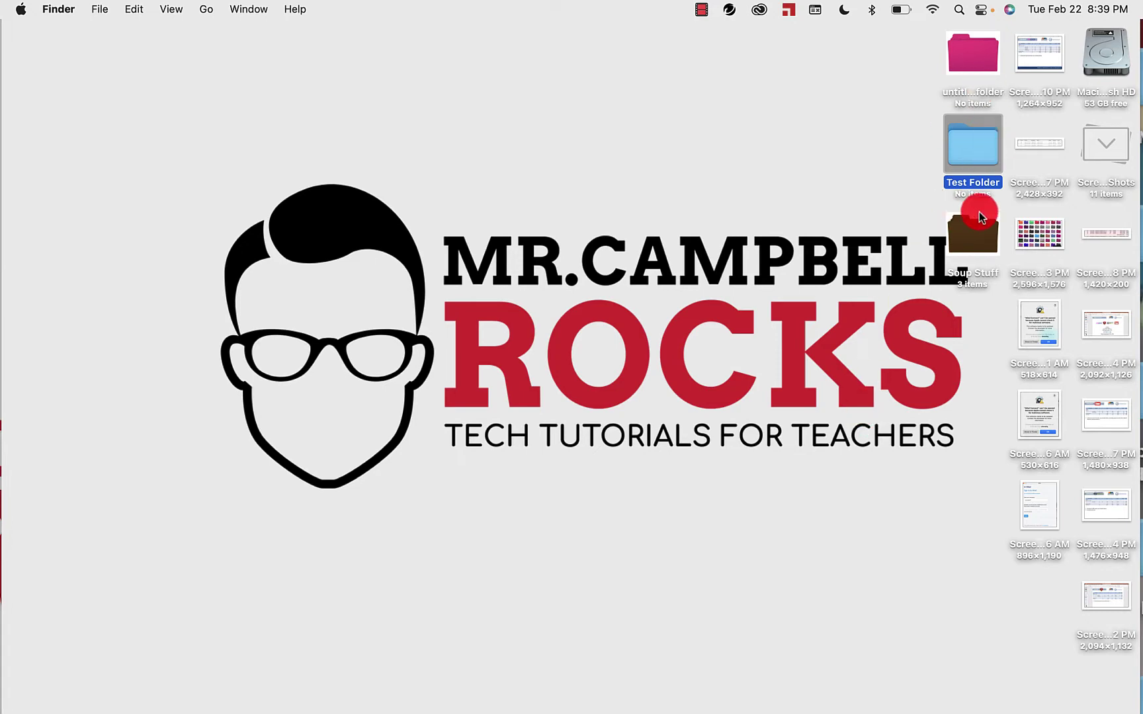
key(ctrl+Left)
key(ctrl+Left)
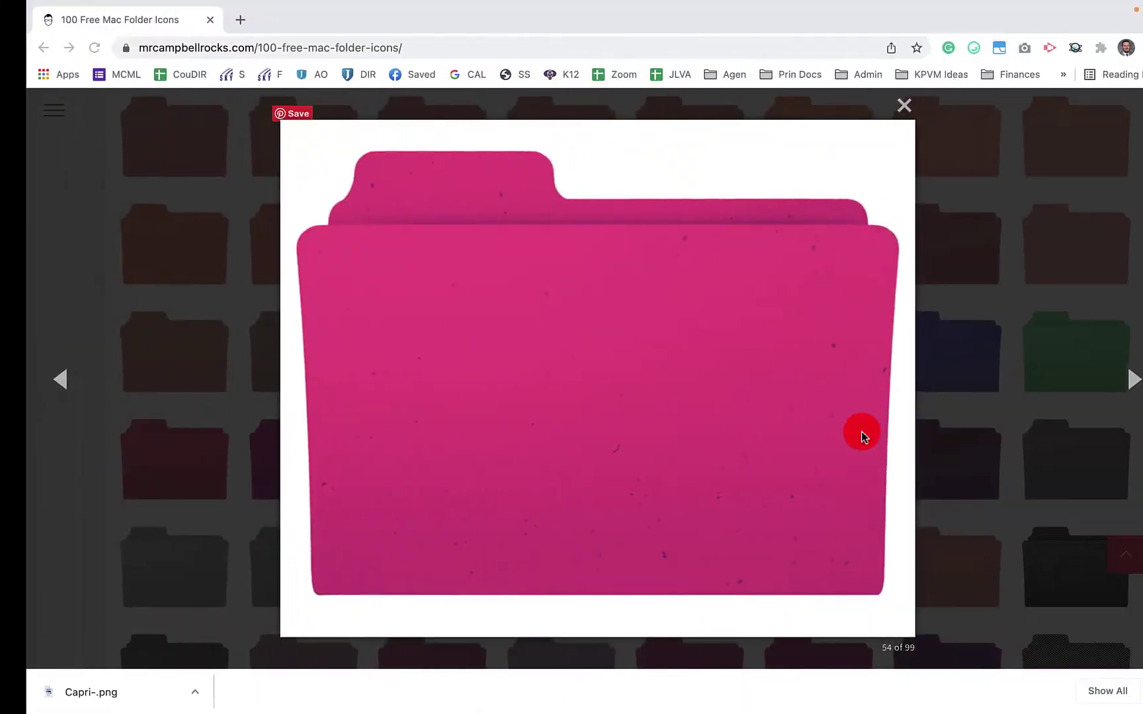
click(879, 107)
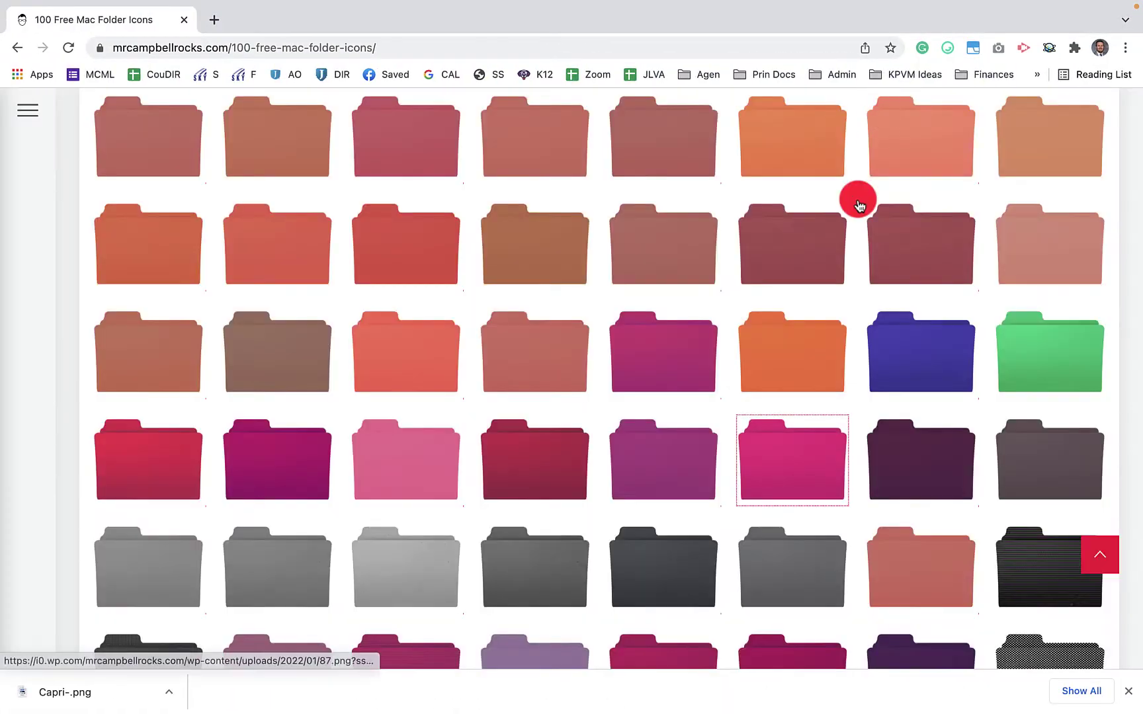
- Scroll through the folder icon gallery, then return to the desktop
scroll(826, 373, down, 3)
scroll(826, 372, down, 7)
scroll(827, 373, up, 10)
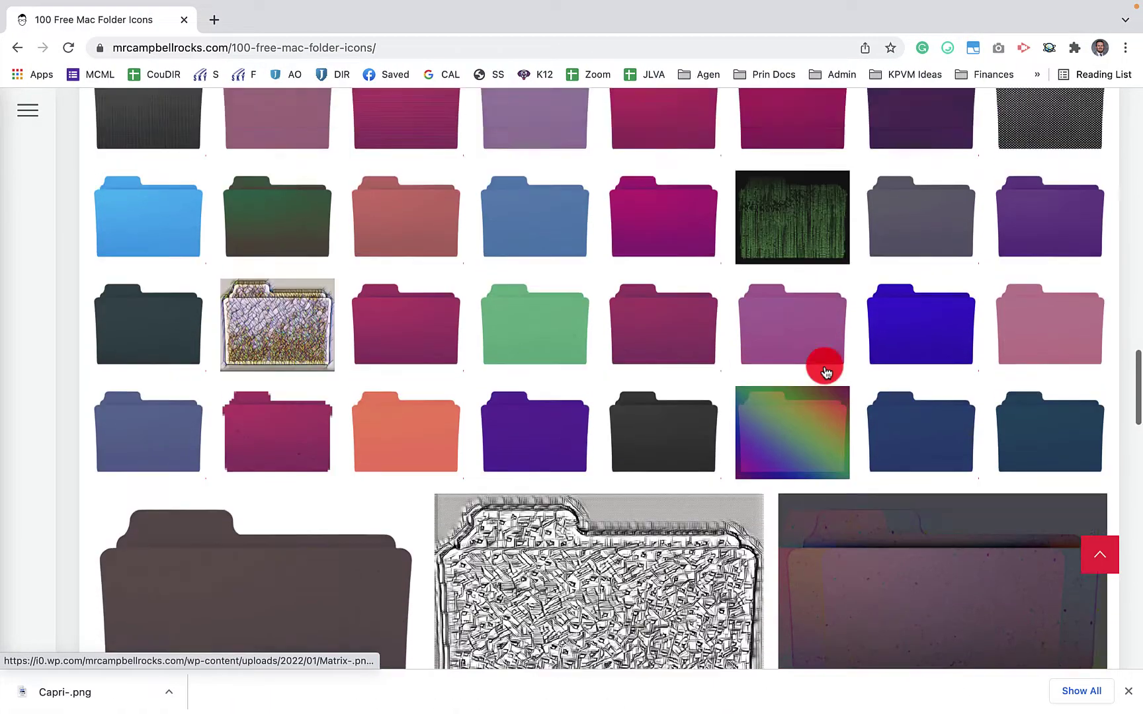
scroll(827, 372, up, 7)
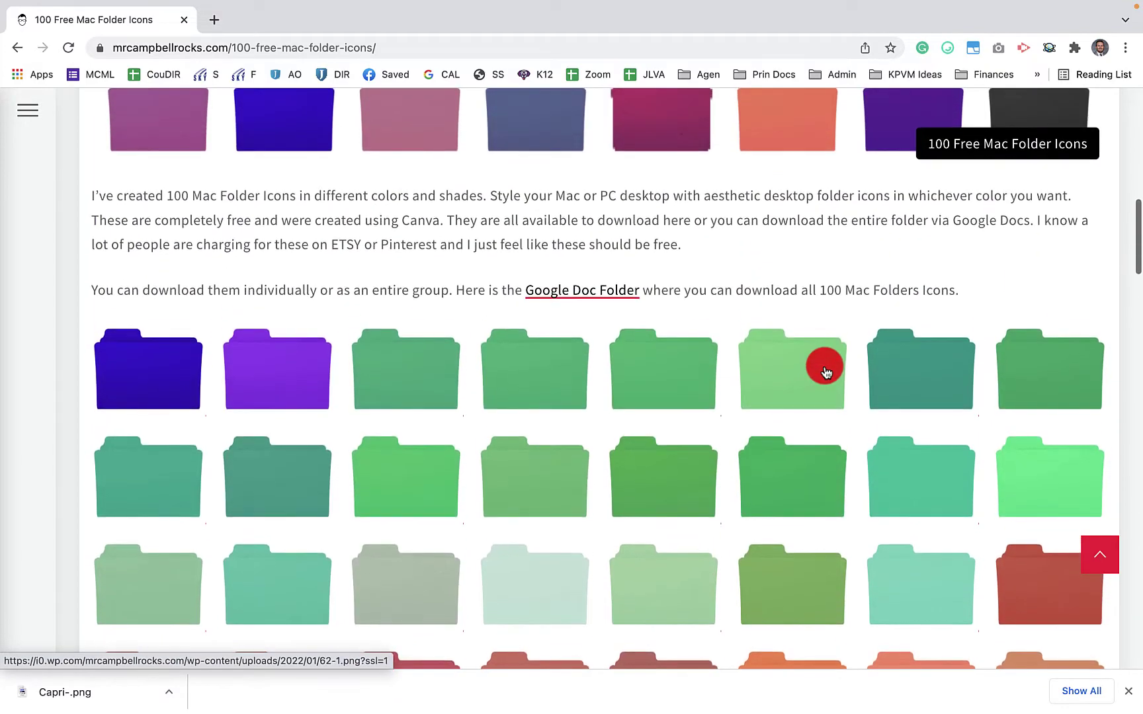
scroll(826, 373, down, 2)
scroll(826, 373, down, 11)
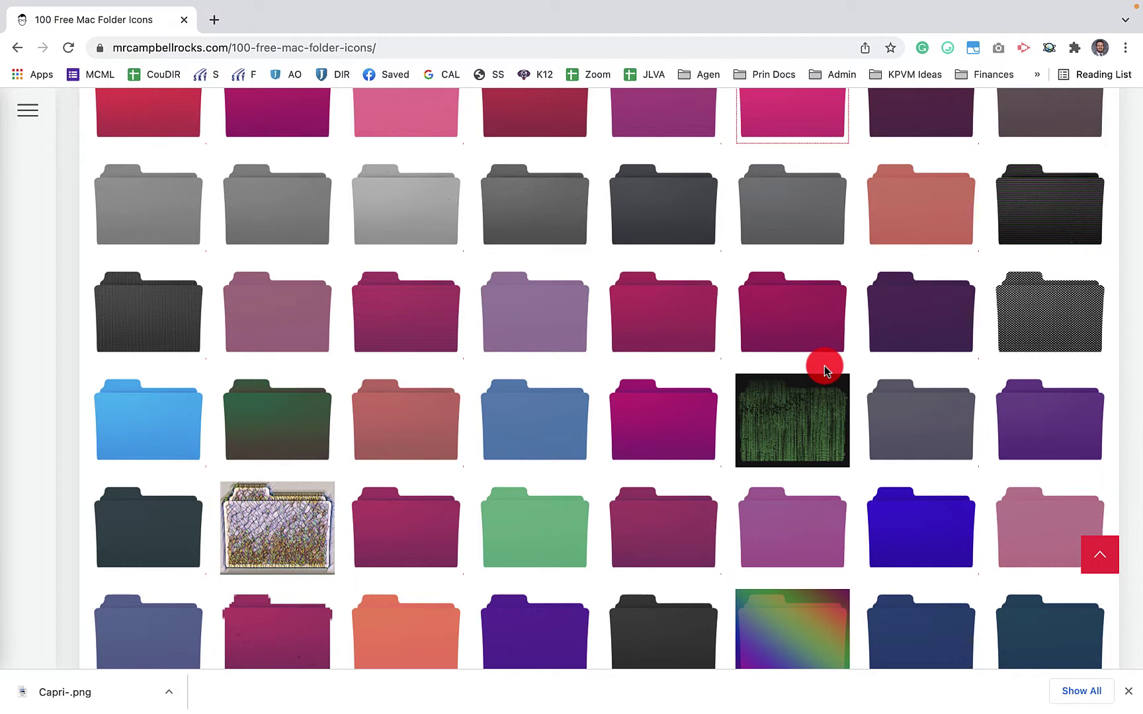
key(F11)
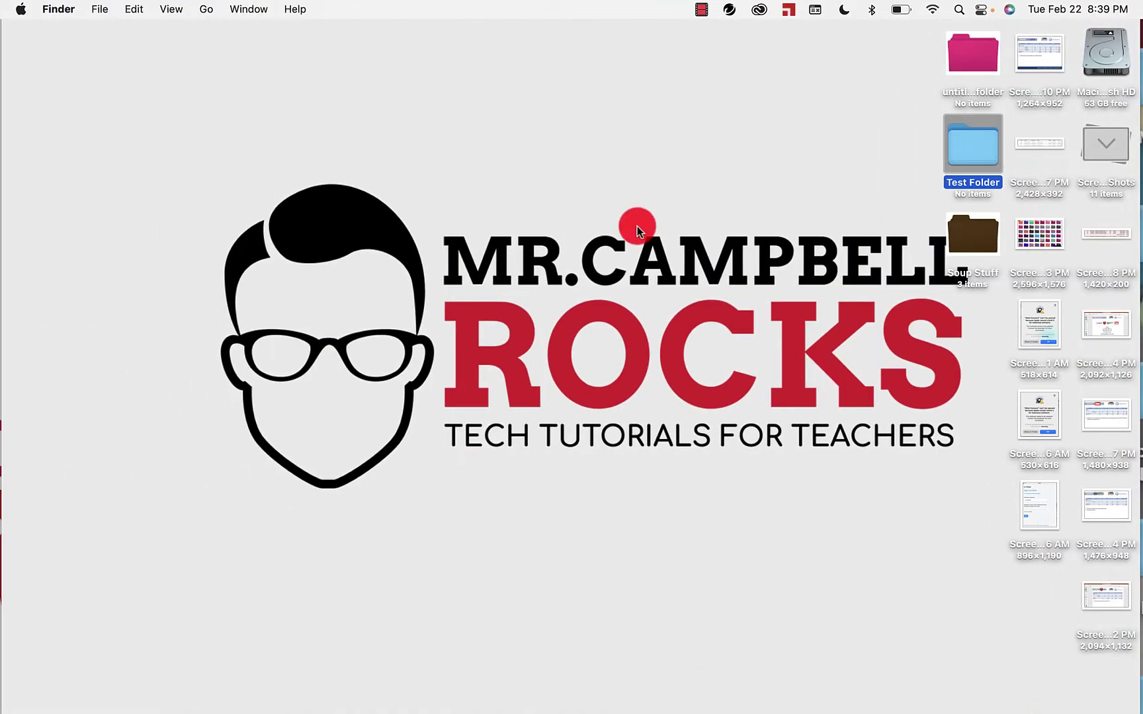
- Clear the desktop selection and create a new folder with File > New Folder
click(641, 150)
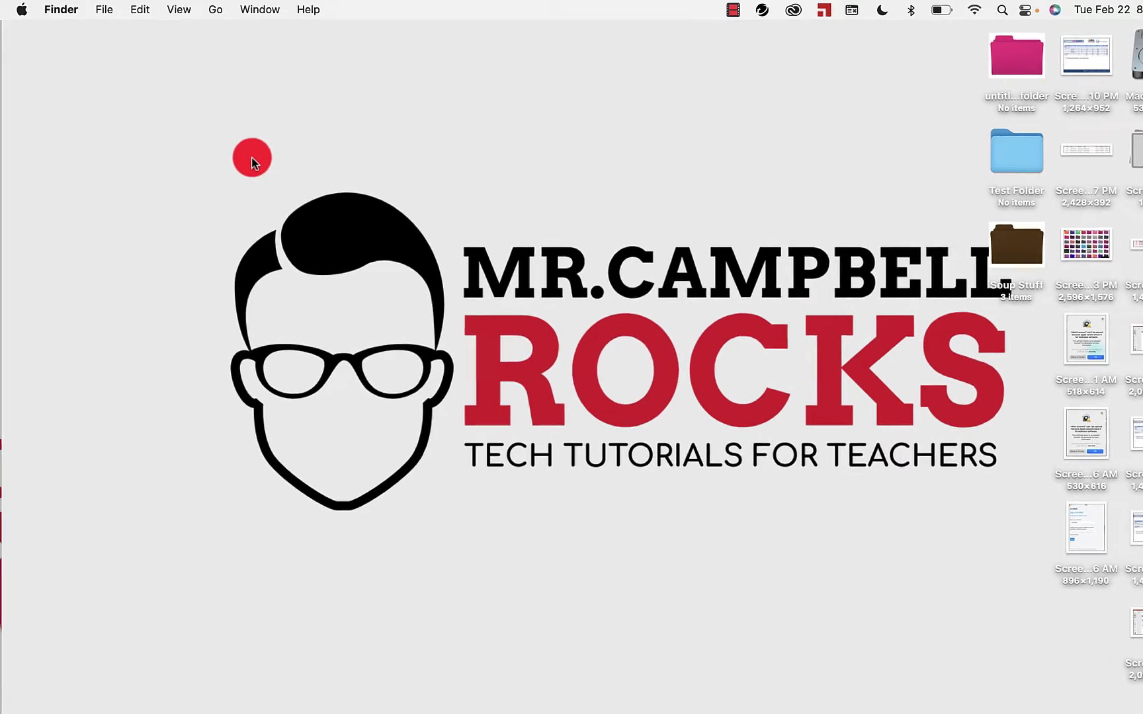
click(104, 10)
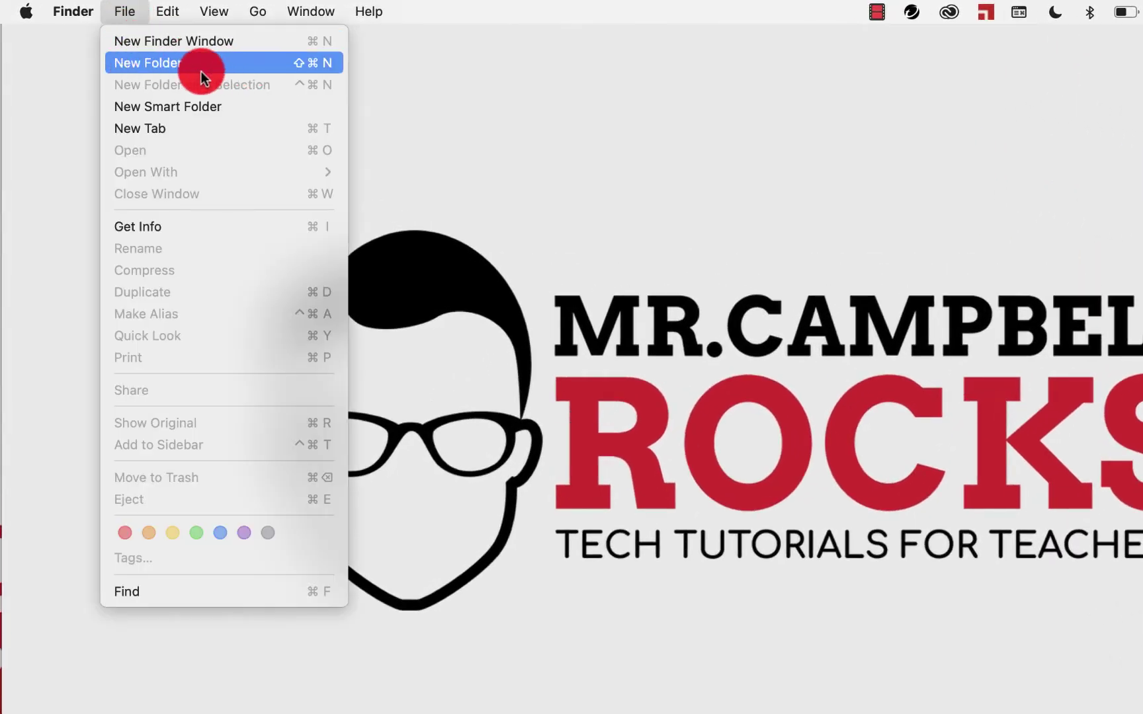
click(264, 63)
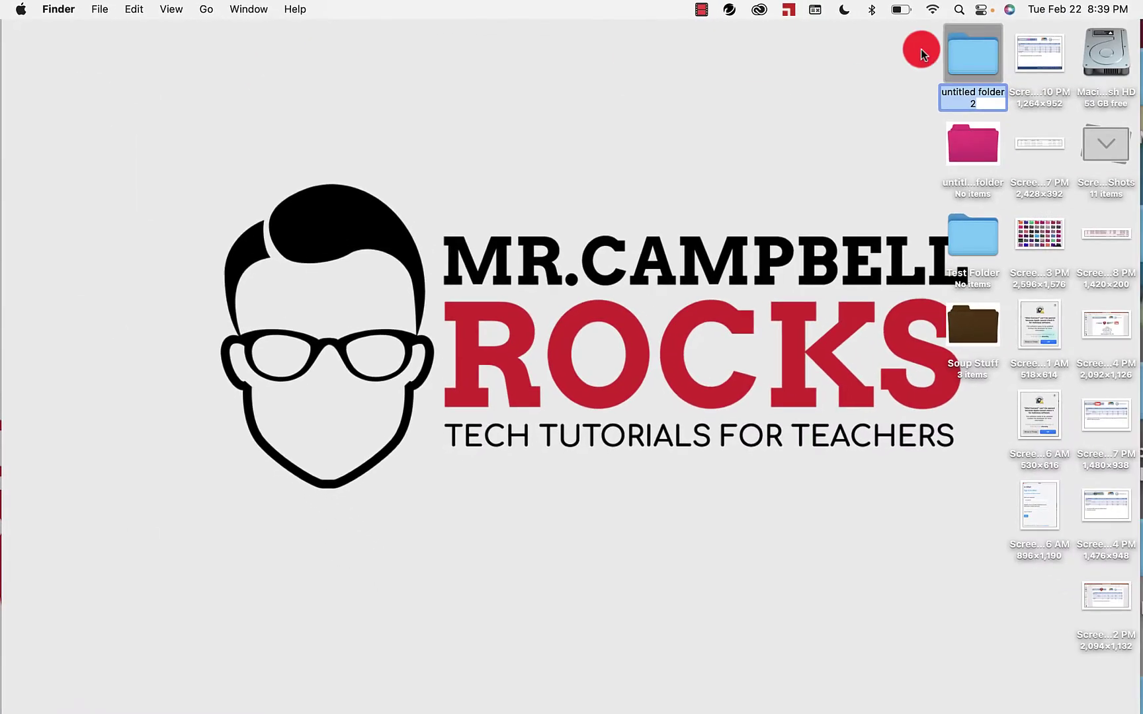
- Open Get Info for untitled folder 2 and select its folder icon for copying
right_click(972, 63)
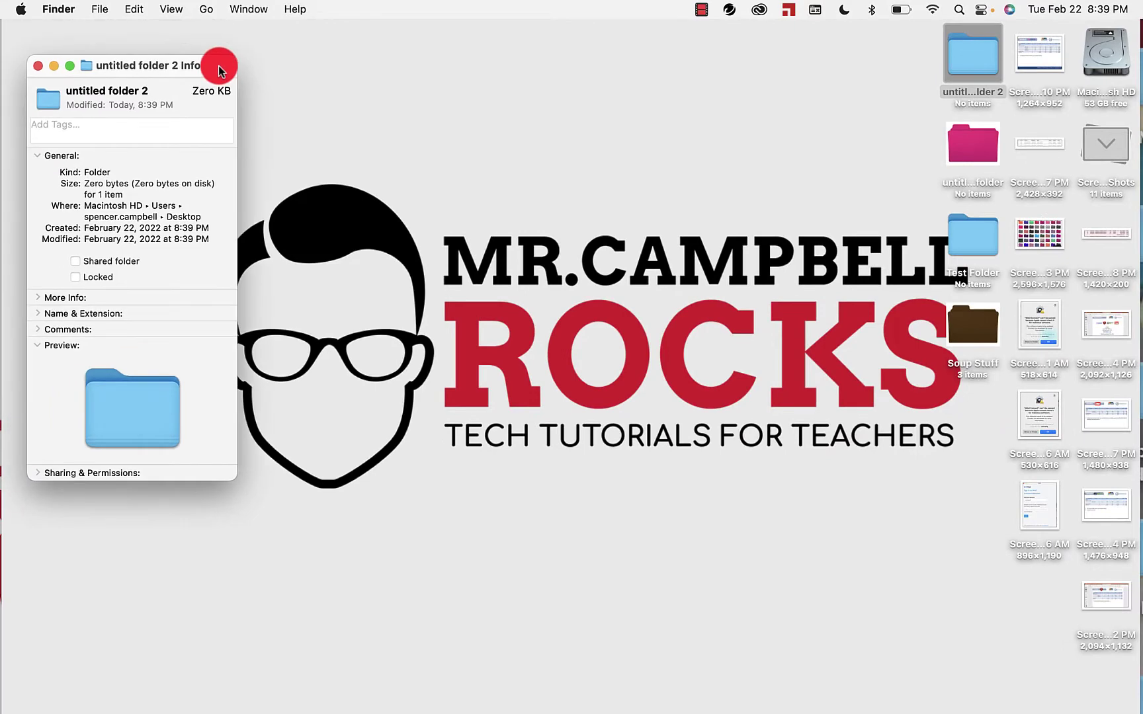
click(45, 106)
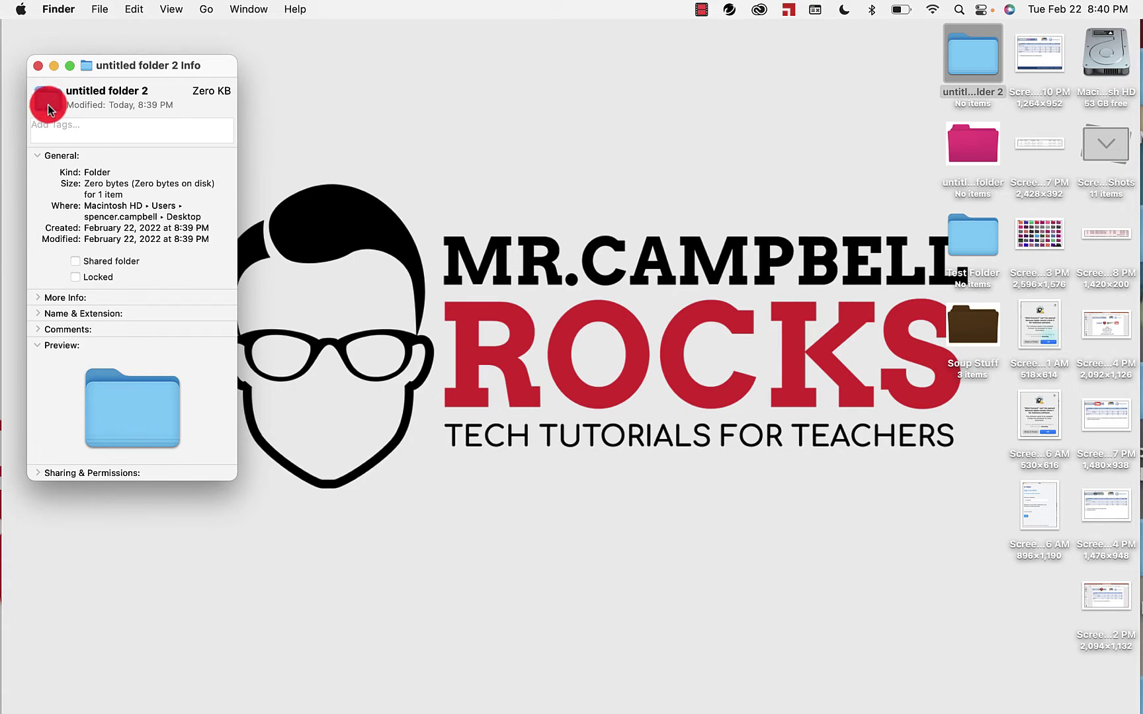
- Launch Preview and make a new image from the copied folder icon with File > New from Clipboard
mouse_move(309, 705)
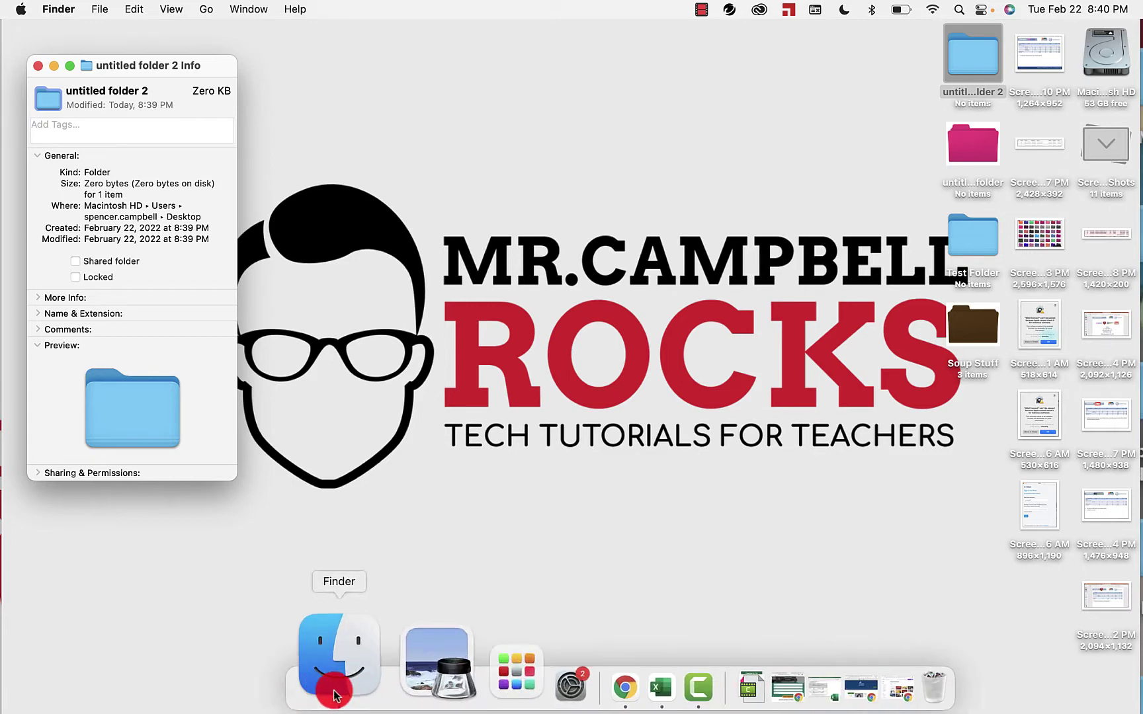
click(365, 688)
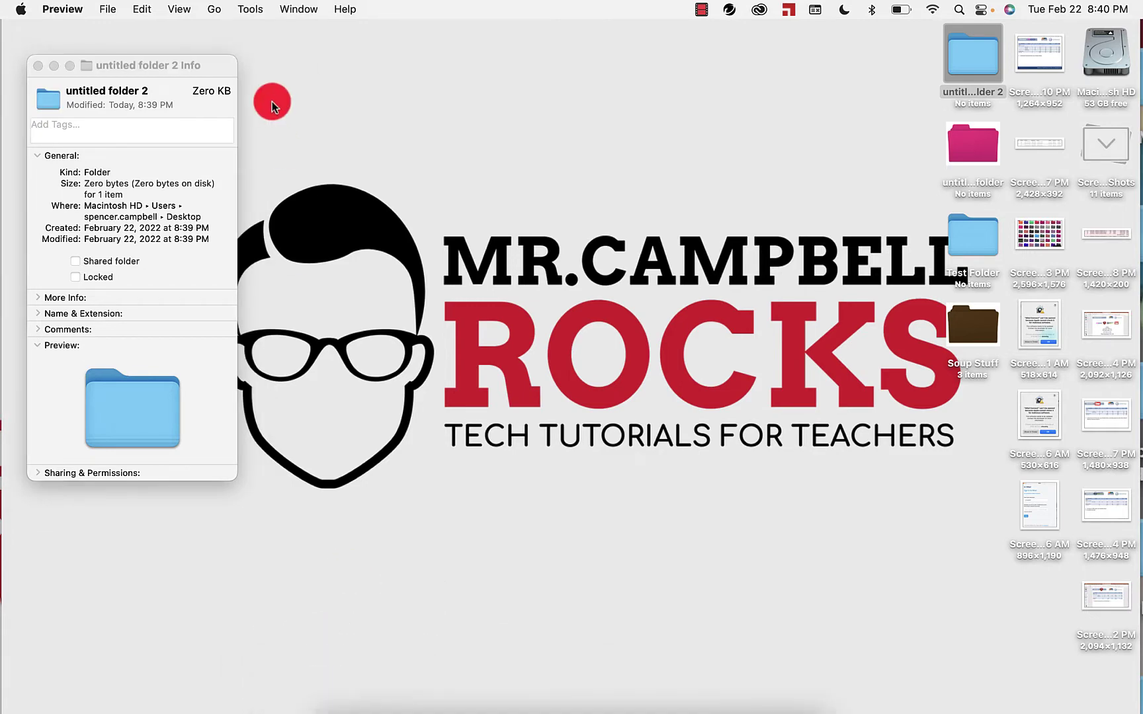
click(105, 11)
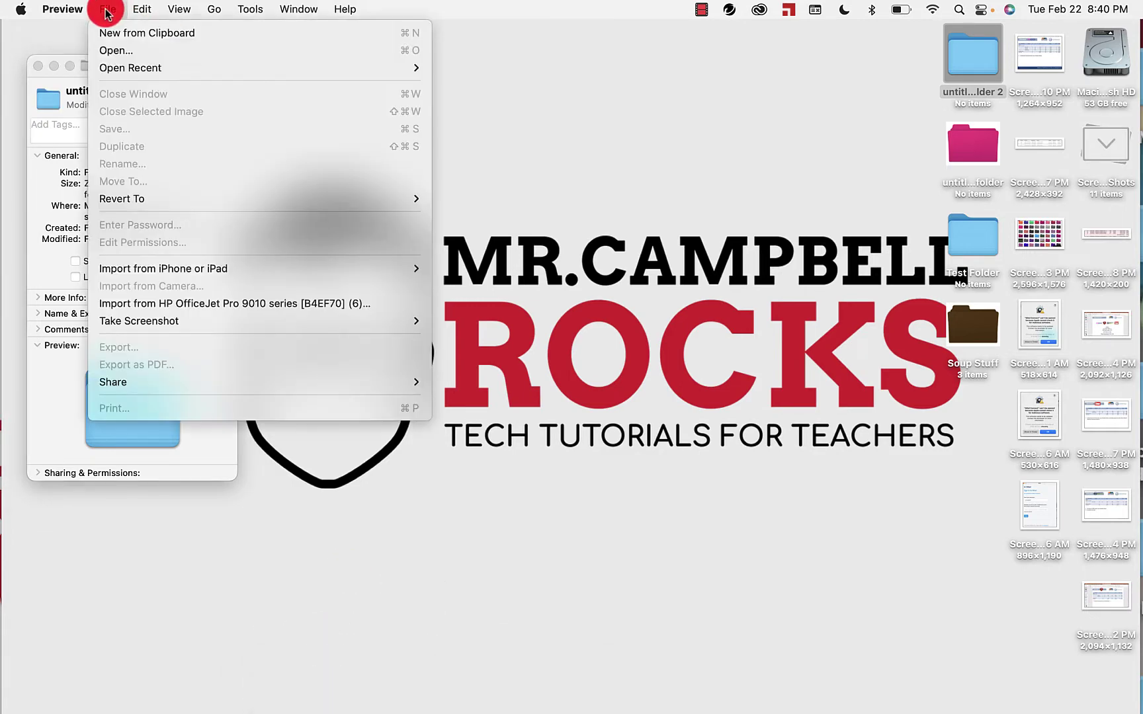
click(120, 33)
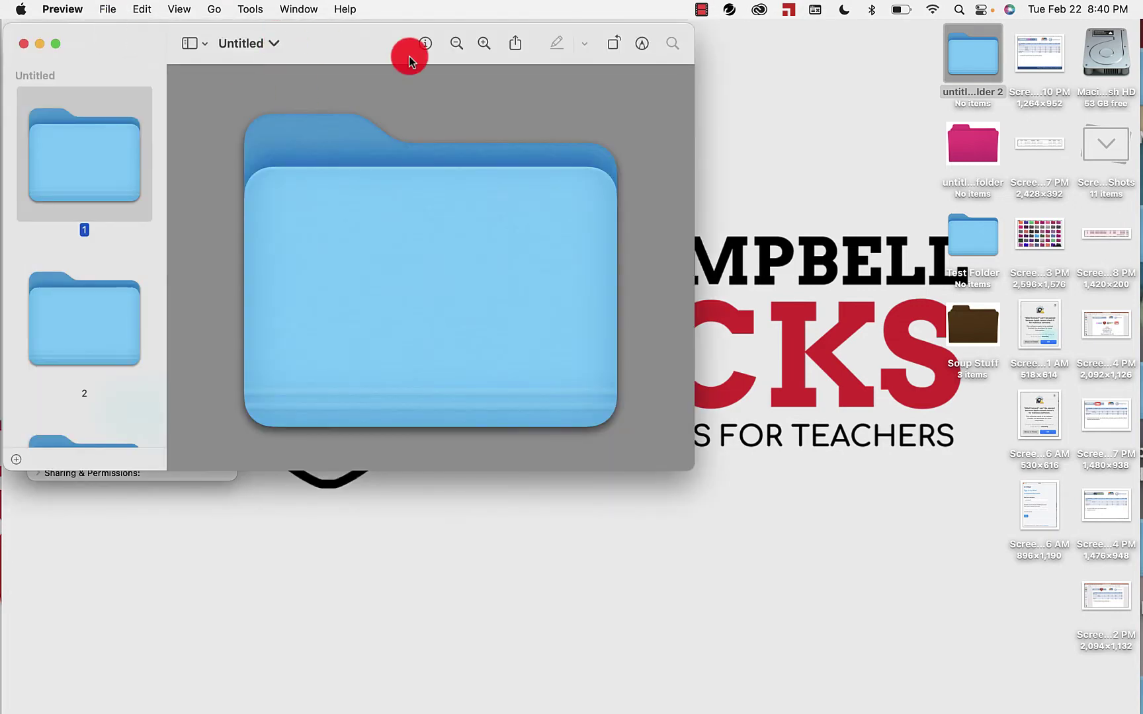
- Arrange the image window beside the Info window so both are visible
drag(132, 43, 377, 130)
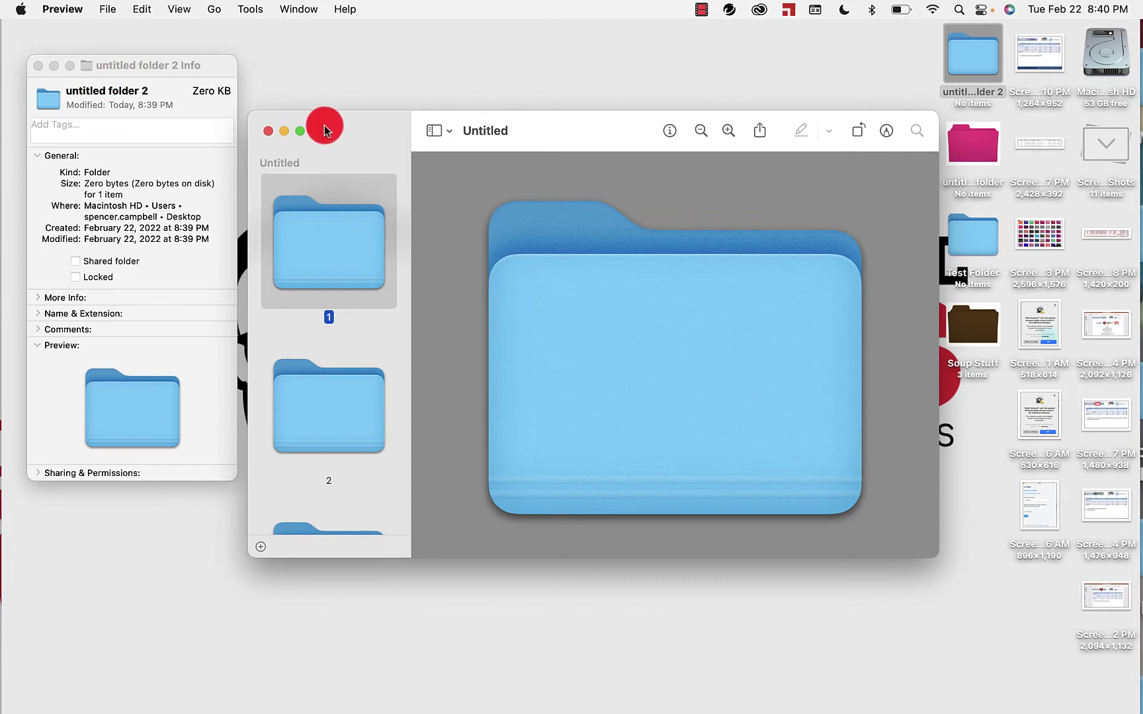
drag(360, 129, 358, 89)
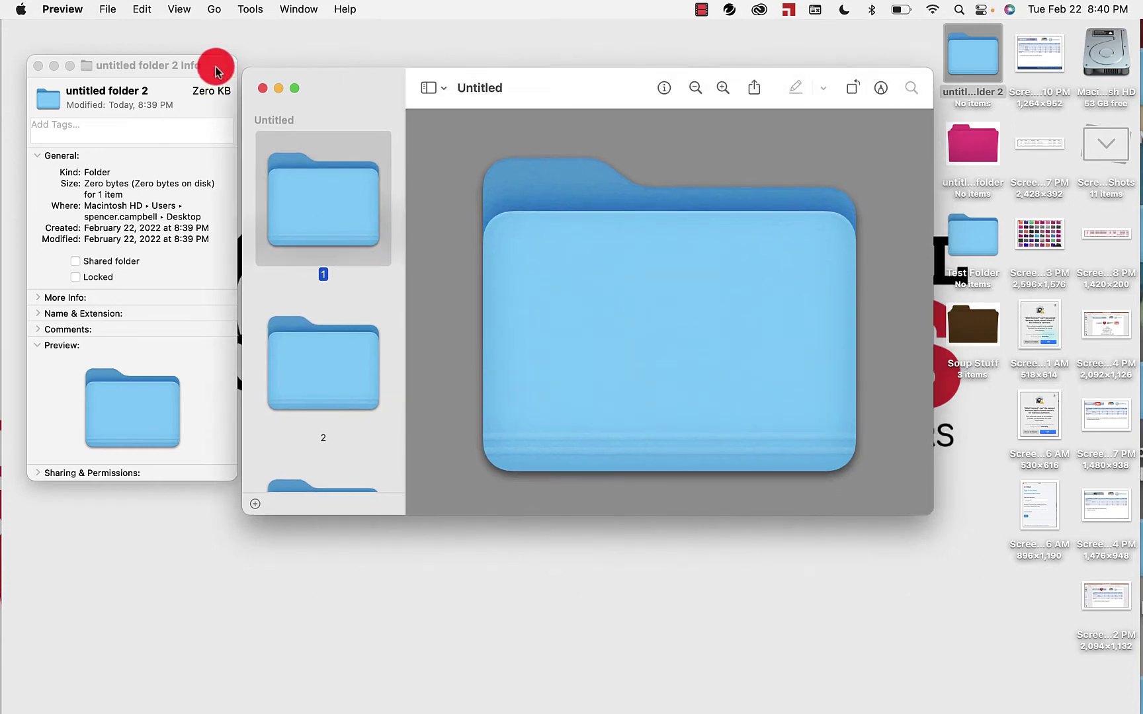
drag(213, 68, 194, 55)
drag(347, 74, 325, 77)
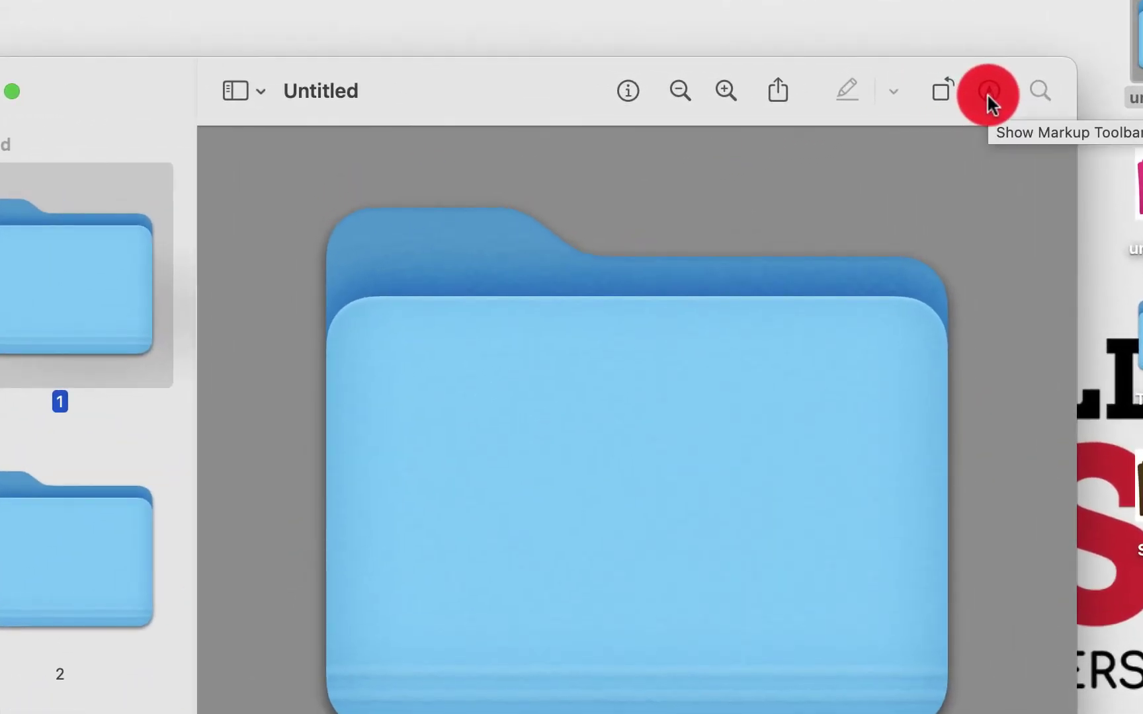
- Open Adjust Color from the markup toolbar and darken the image's midtones
click(987, 92)
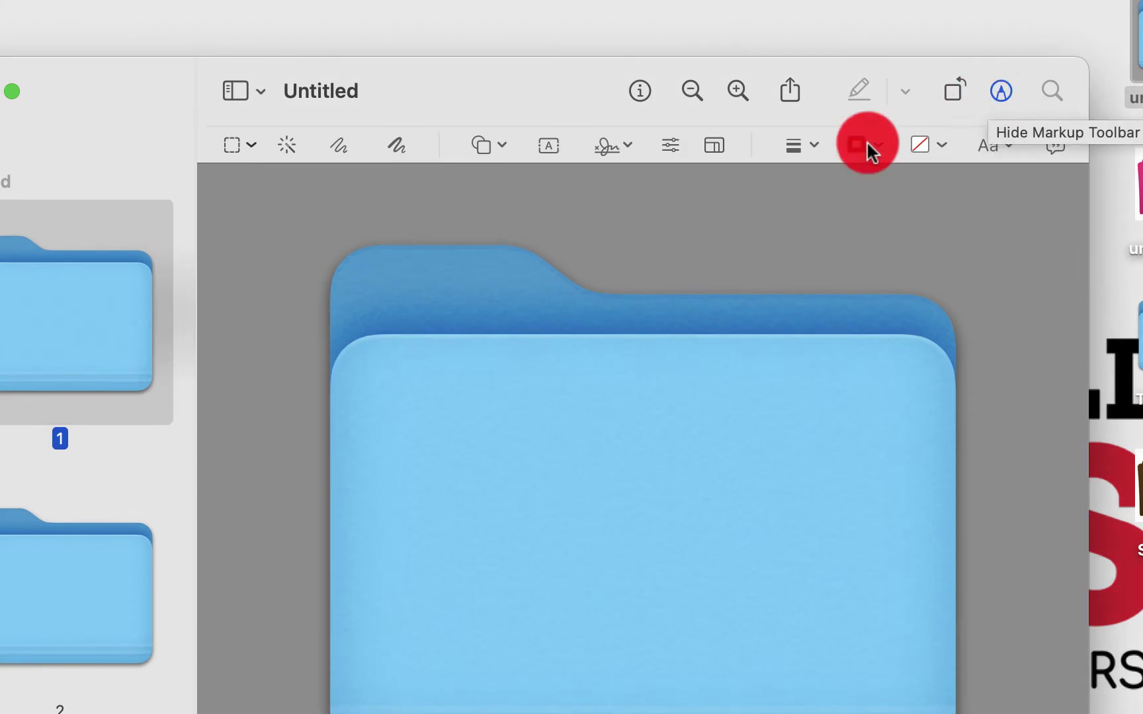
click(670, 152)
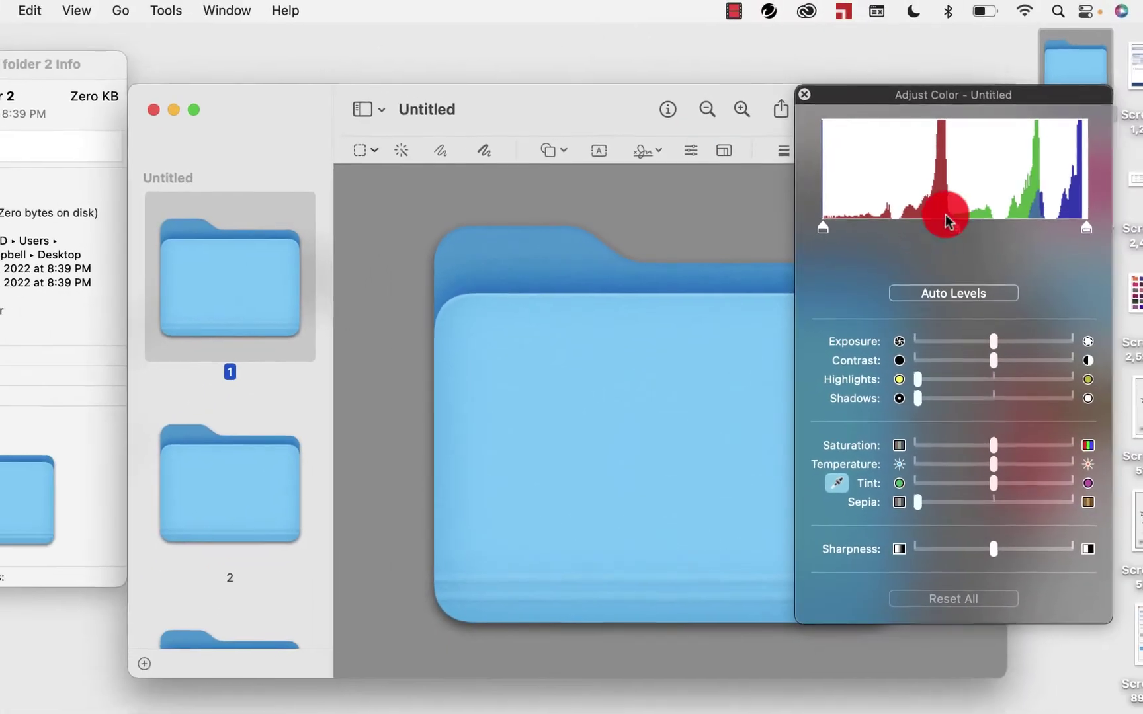
drag(947, 228, 1022, 236)
mouse_move(1082, 230)
mouse_down()
mouse_move(869, 232)
mouse_move(1082, 229)
mouse_move(955, 233)
mouse_up()
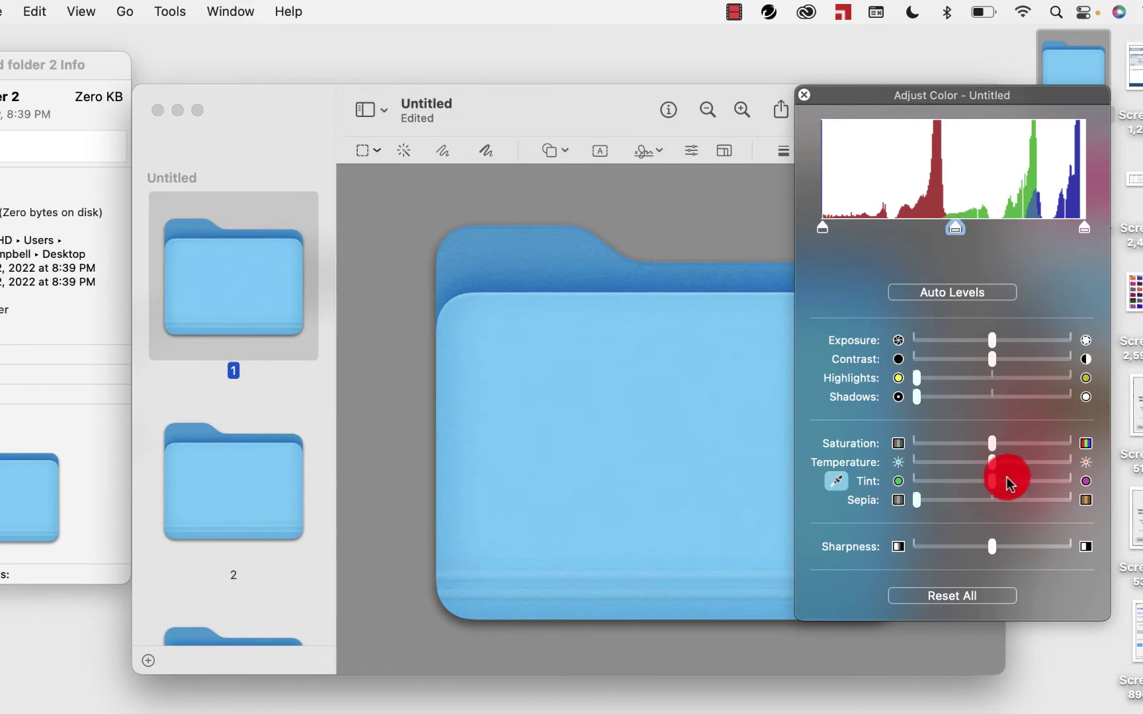
- Shift the folder's tint fully to green, then lower temperature and saturation
mouse_move(992, 487)
mouse_down()
mouse_move(1081, 490)
mouse_move(896, 493)
mouse_move(1000, 485)
mouse_move(990, 483)
mouse_up()
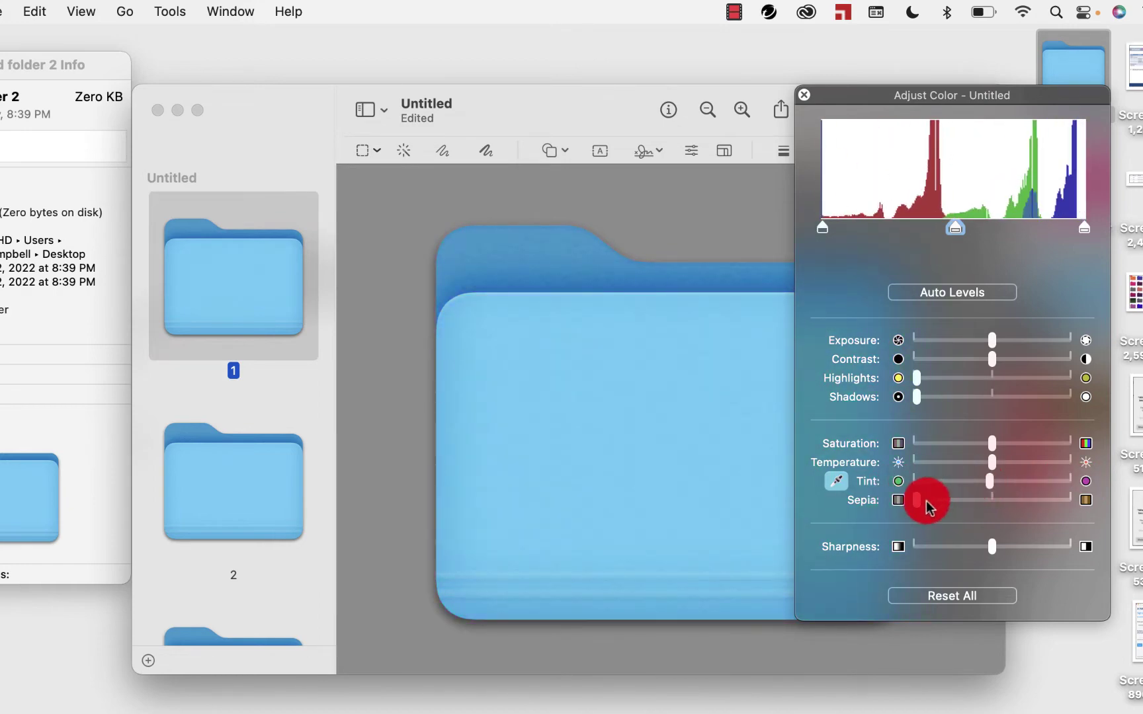
drag(918, 501, 912, 474)
drag(992, 462, 918, 451)
drag(991, 439, 1084, 438)
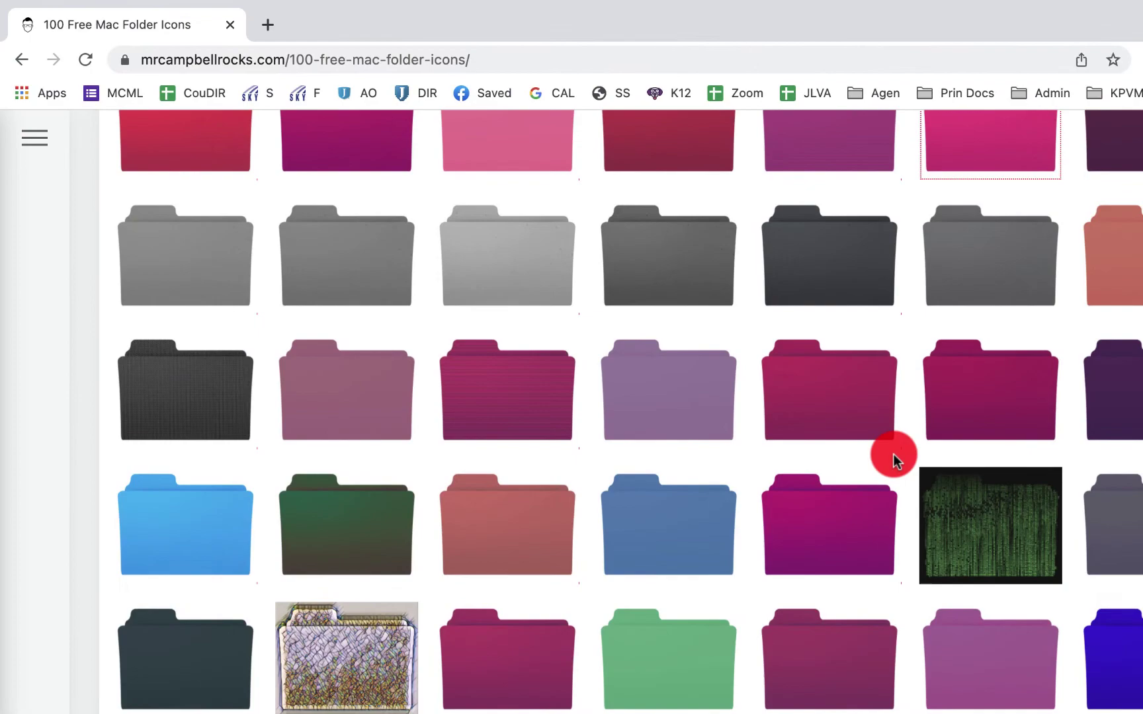
scroll(890, 453, down, 2)
scroll(893, 455, up, 10)
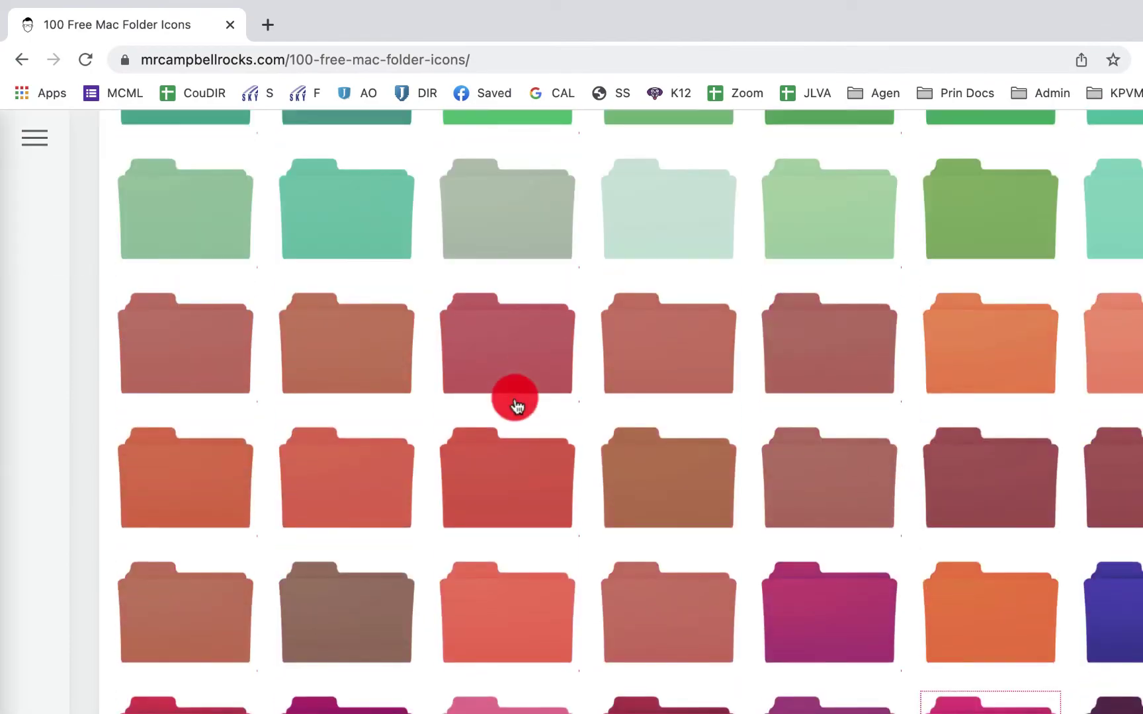
- Close the Adjust Color panel, keeping the folder image pale green
scroll(680, 506, up, 7)
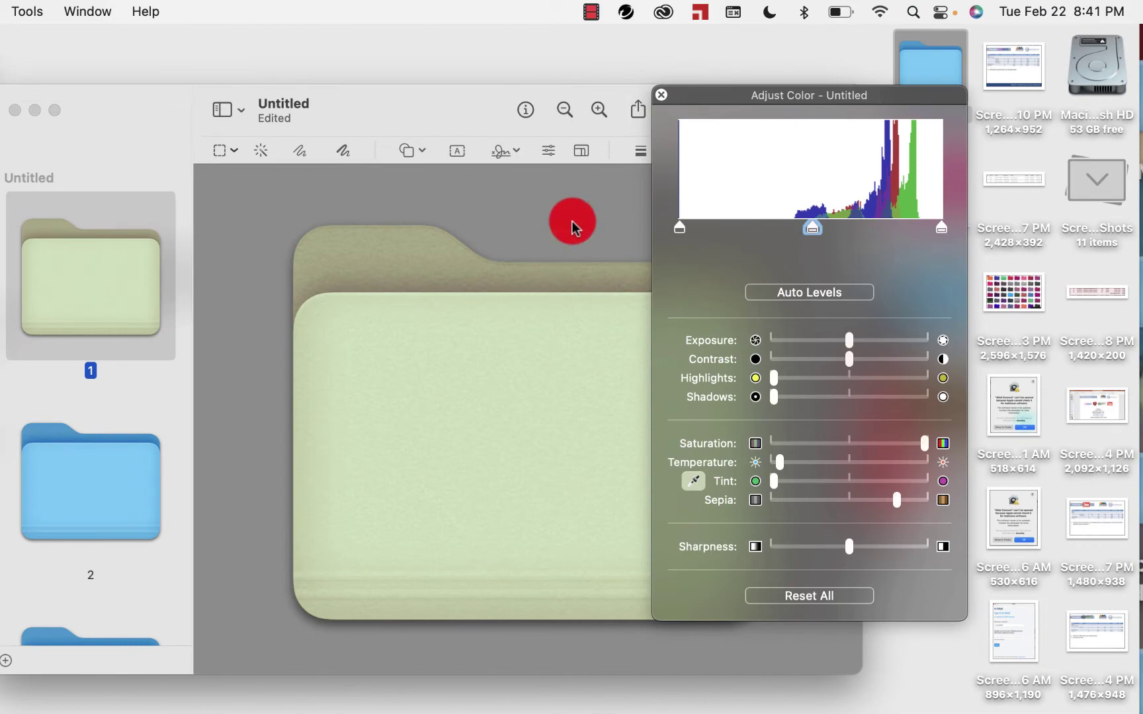
click(573, 228)
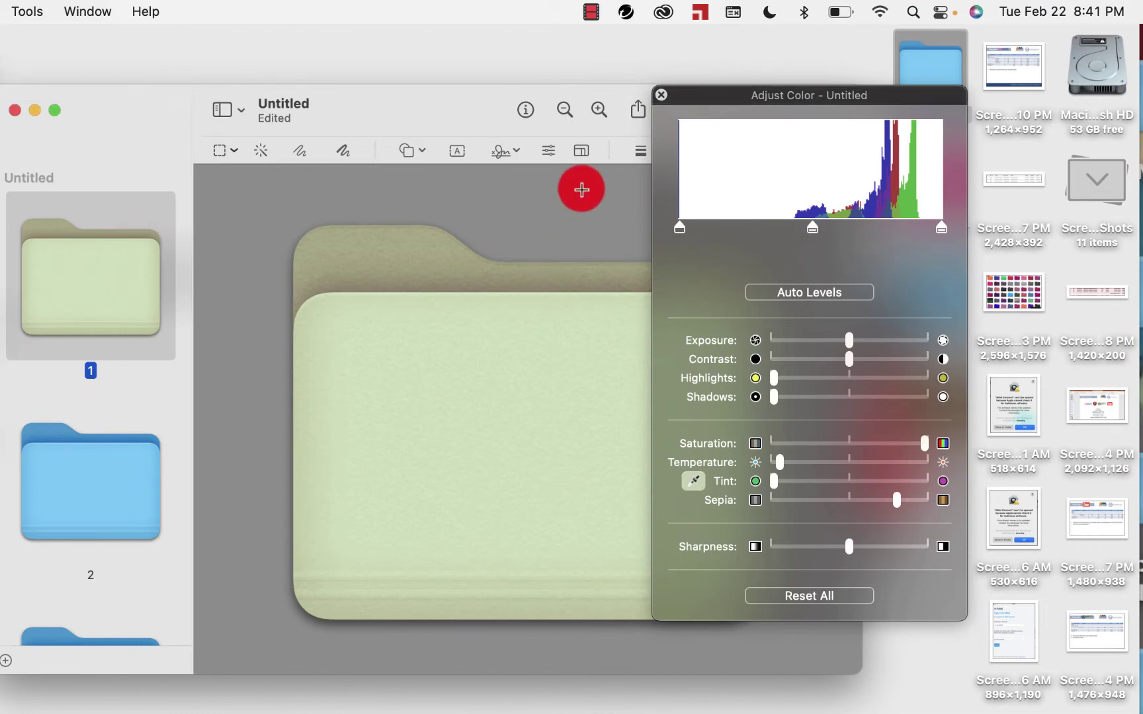
click(660, 96)
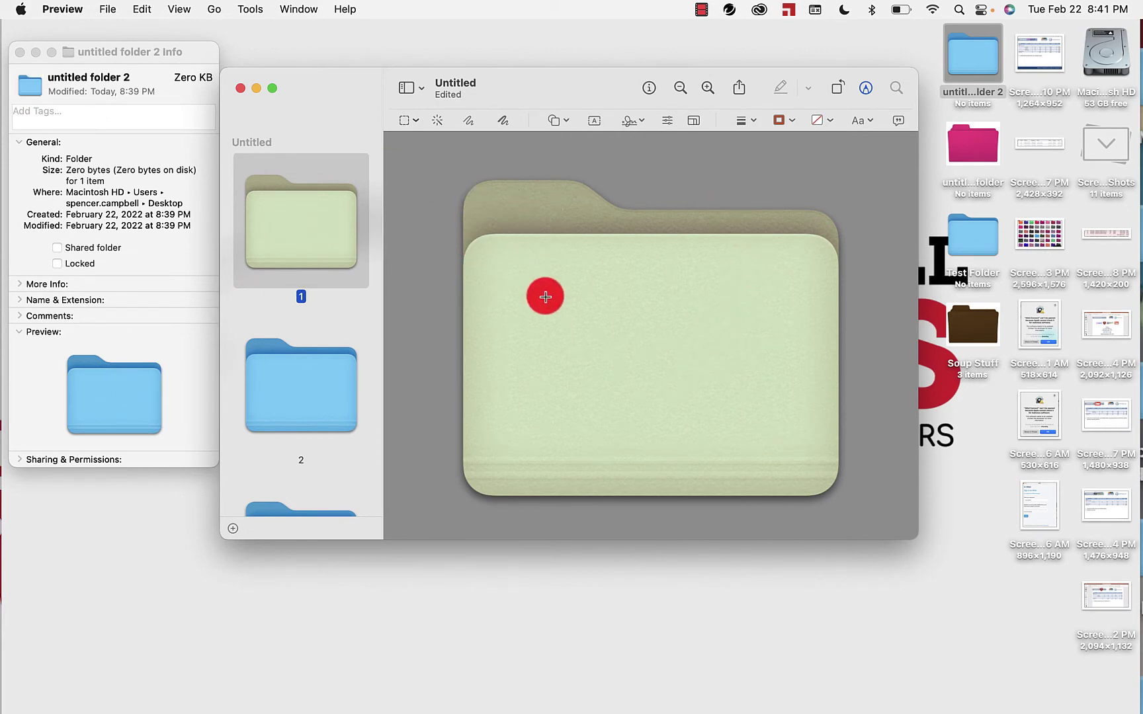
- Paste the whole pale green image onto the Get Info icon of untitled folder 2
key(super+a)
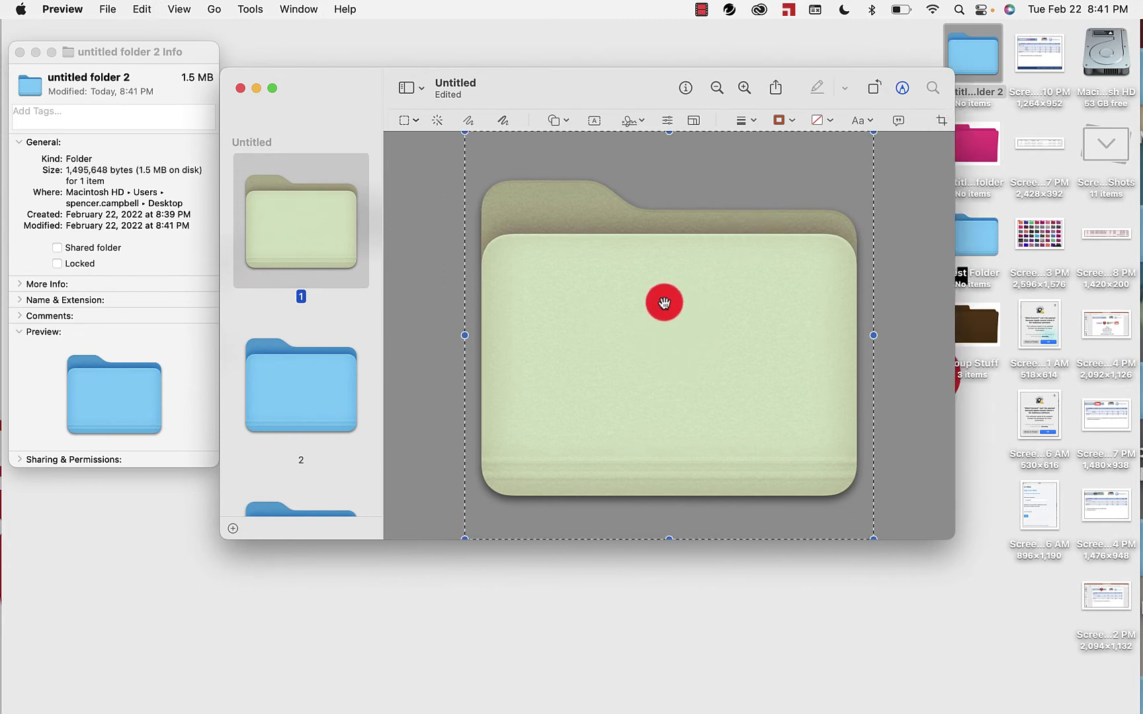
click(29, 90)
key(super+v)
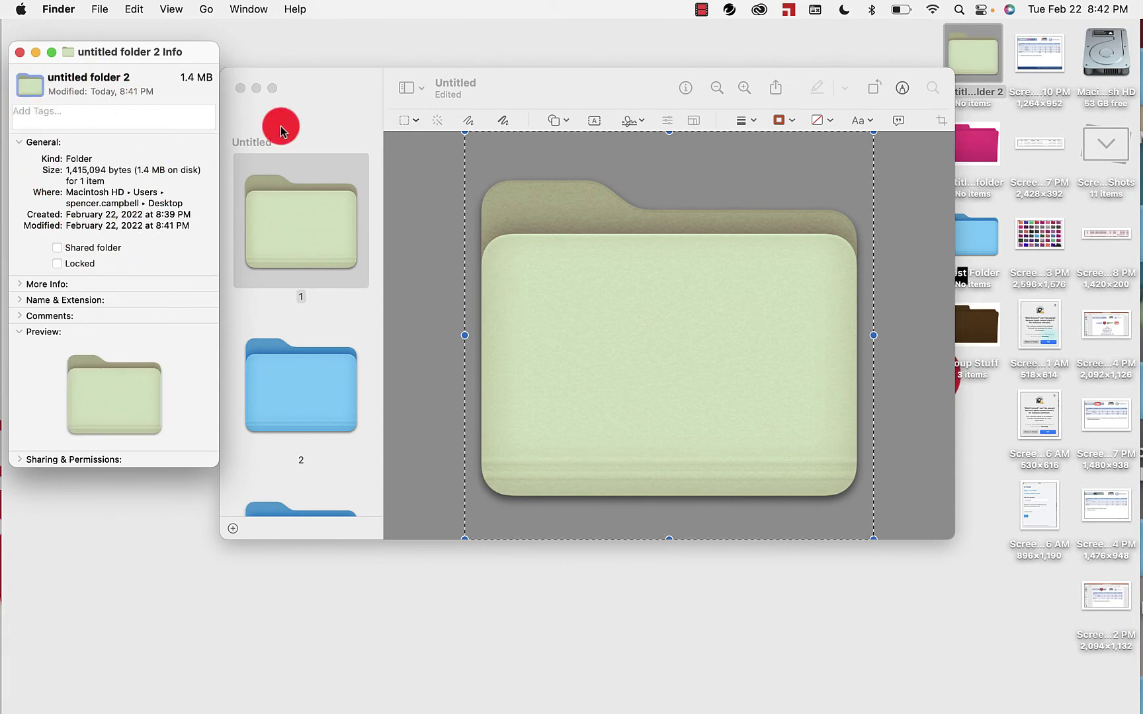
- Move the Preview image window aside to reveal the desktop folder
click(337, 84)
drag(337, 84, 300, 303)
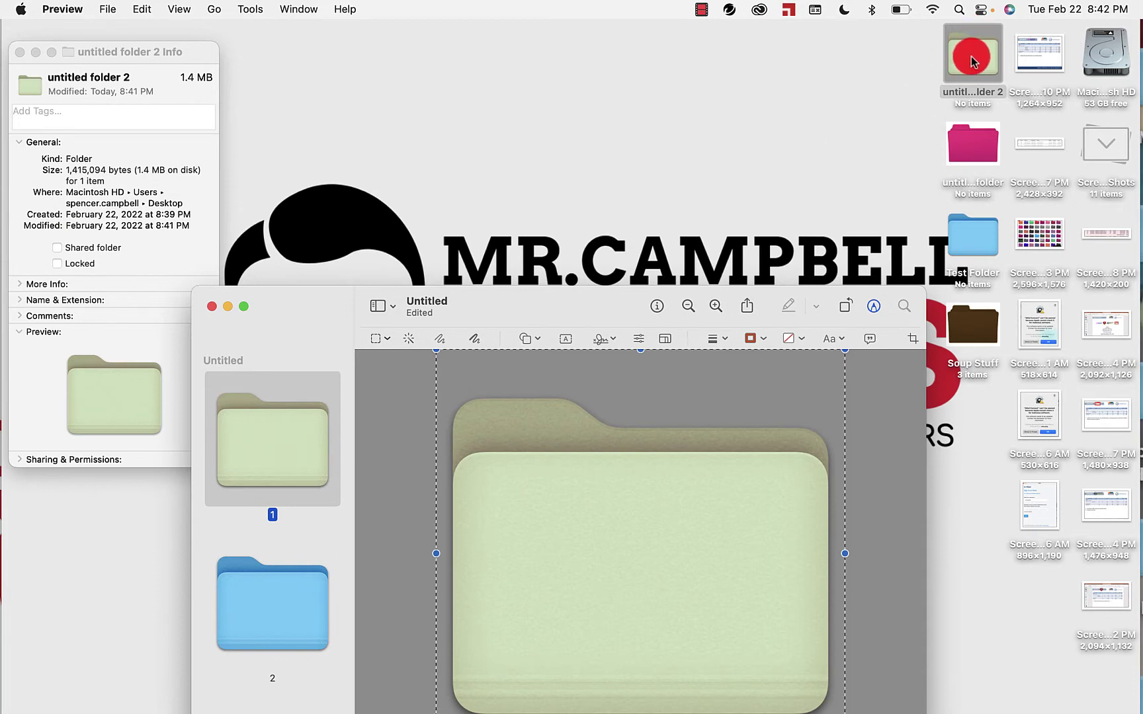
drag(954, 64, 589, 165)
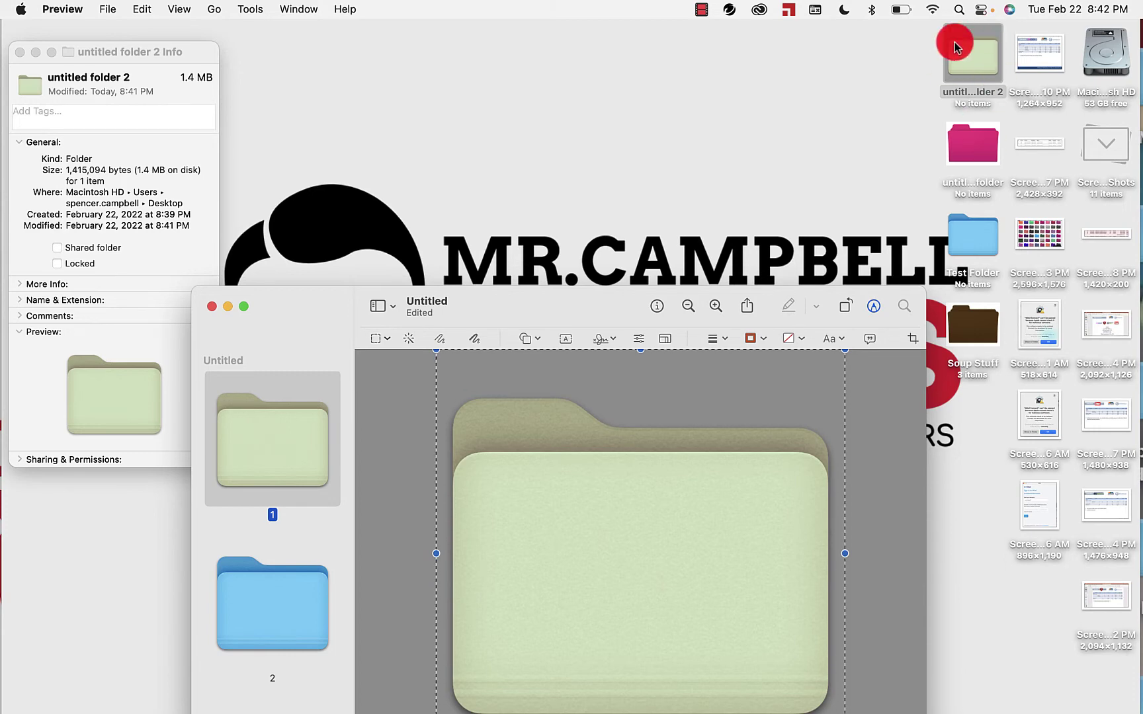
click(971, 65)
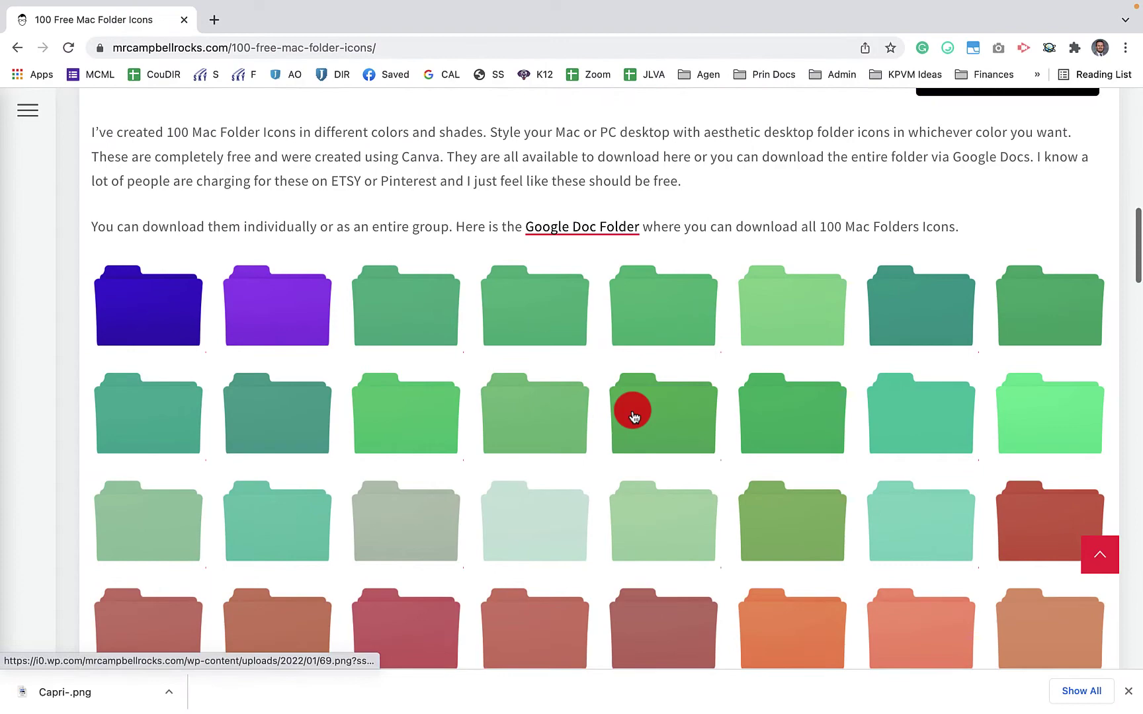
- Save the gallery's Matrix folder image as Matrix-.png in Downloads, then go back to Preview
scroll(633, 410, down, 5)
scroll(633, 416, down, 10)
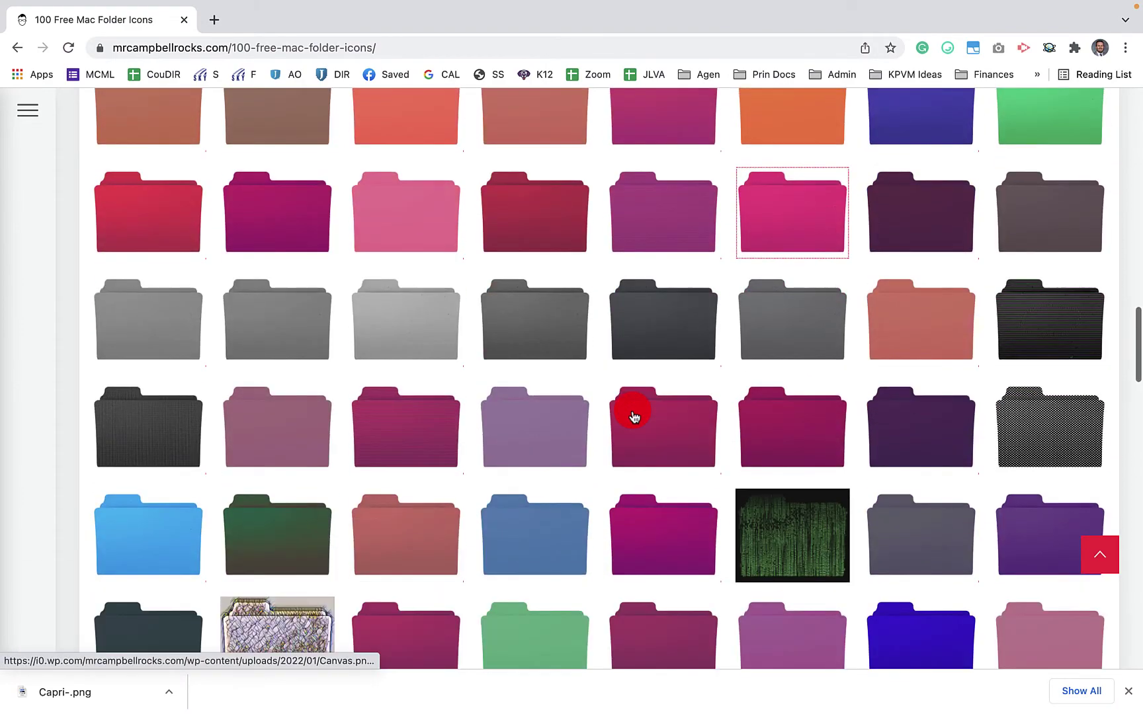
scroll(634, 416, down, 2)
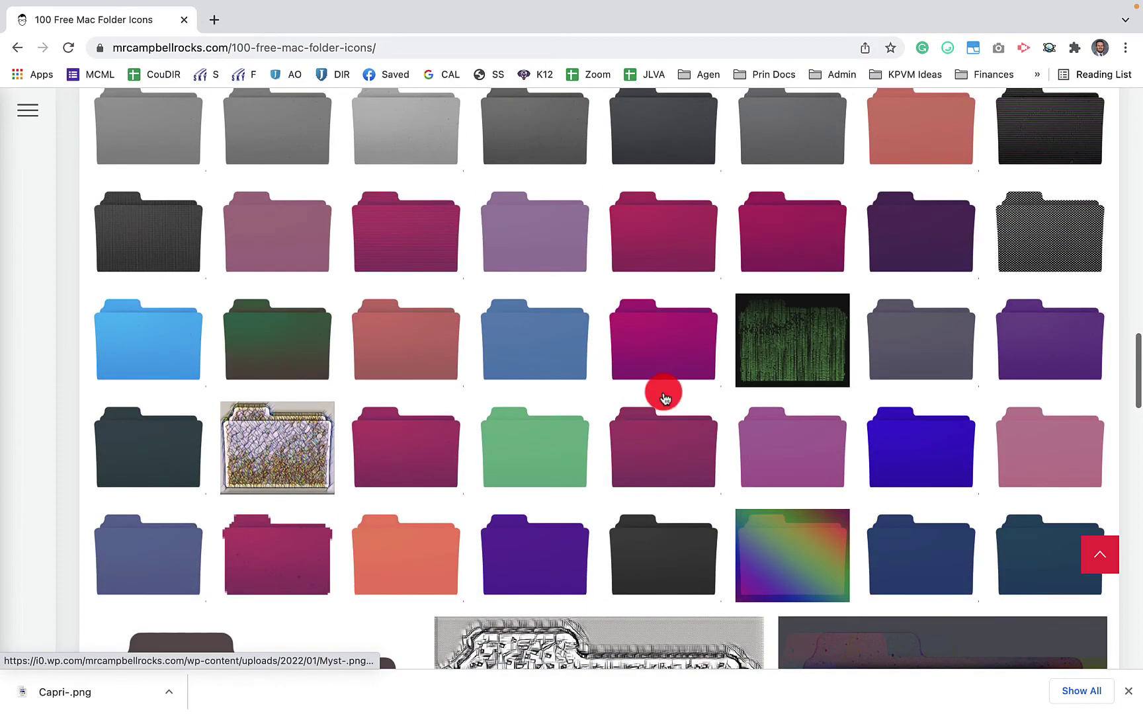
click(799, 337)
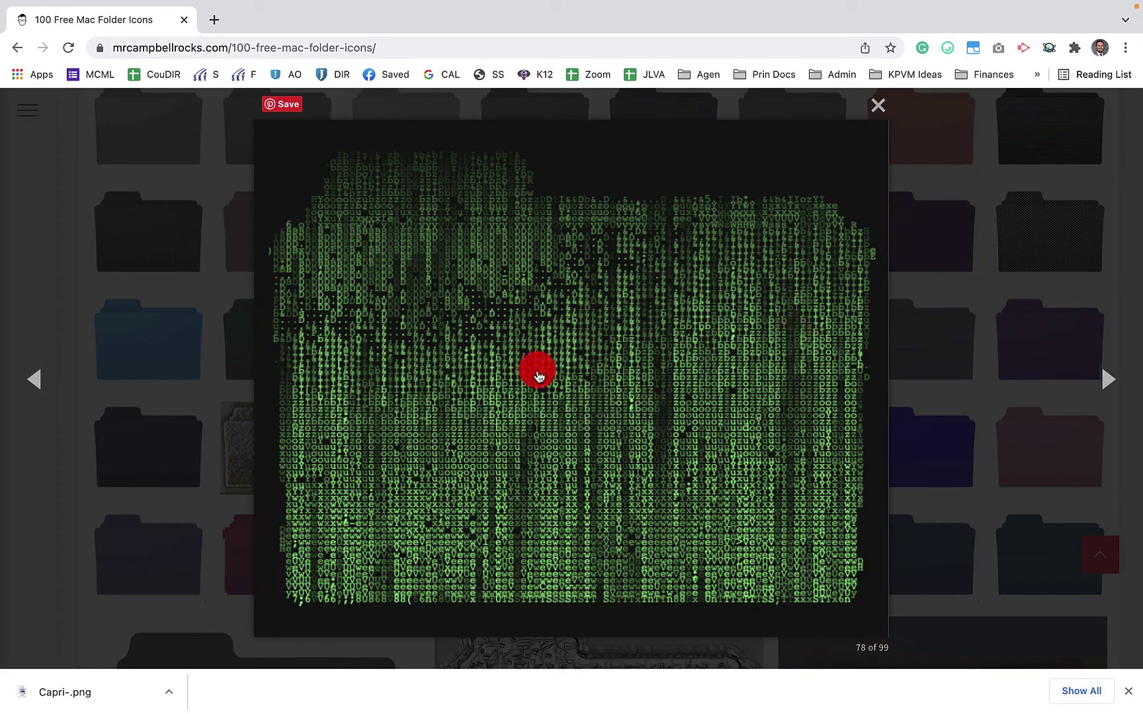
right_click(551, 324)
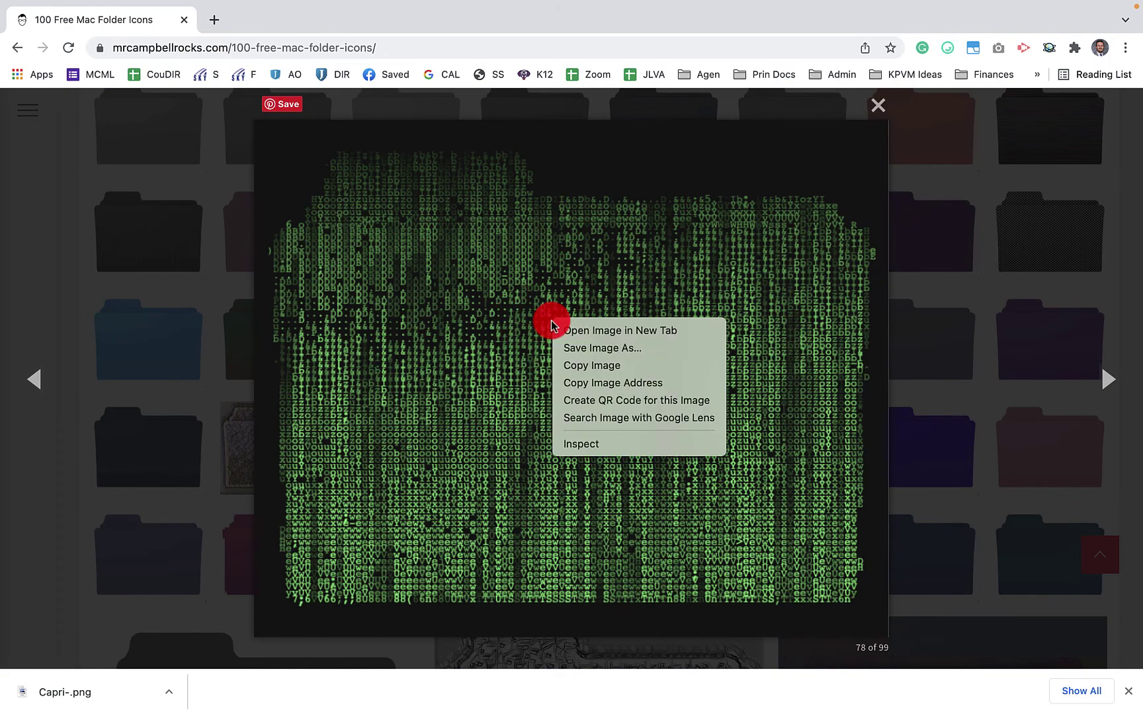
click(620, 349)
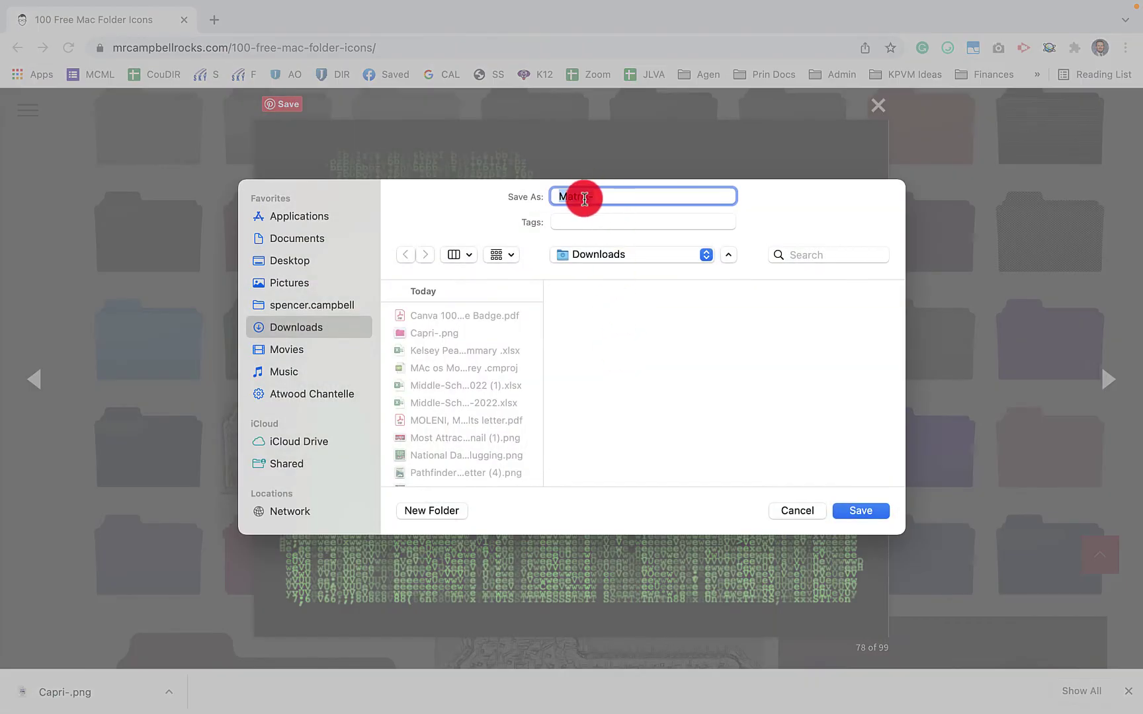
click(857, 510)
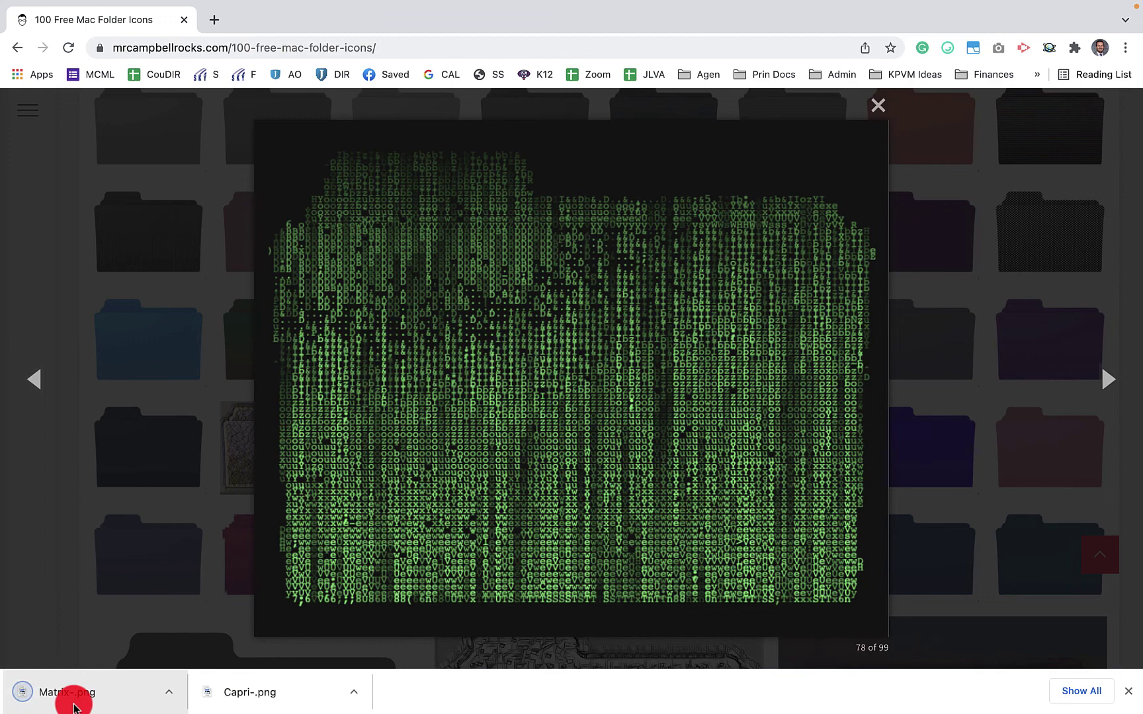
drag(83, 694, 183, 71)
key(ctrl+Left)
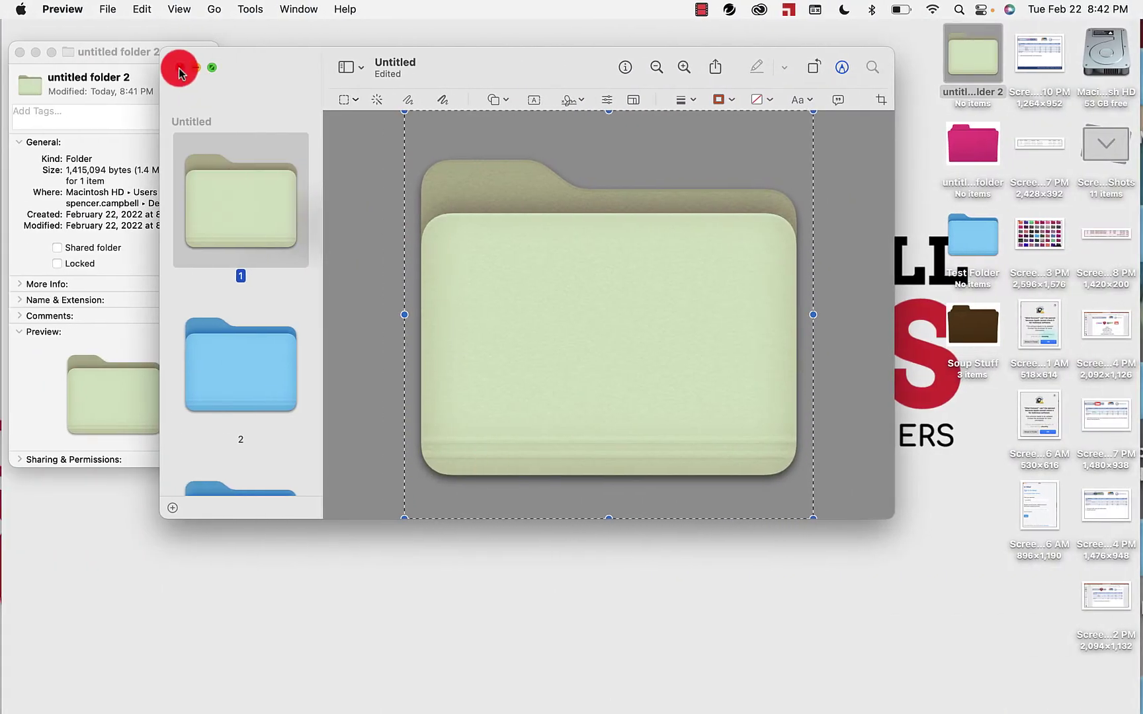
- Discard the Untitled green folder document and open Matrix-.png from the Downloads stack
click(179, 69)
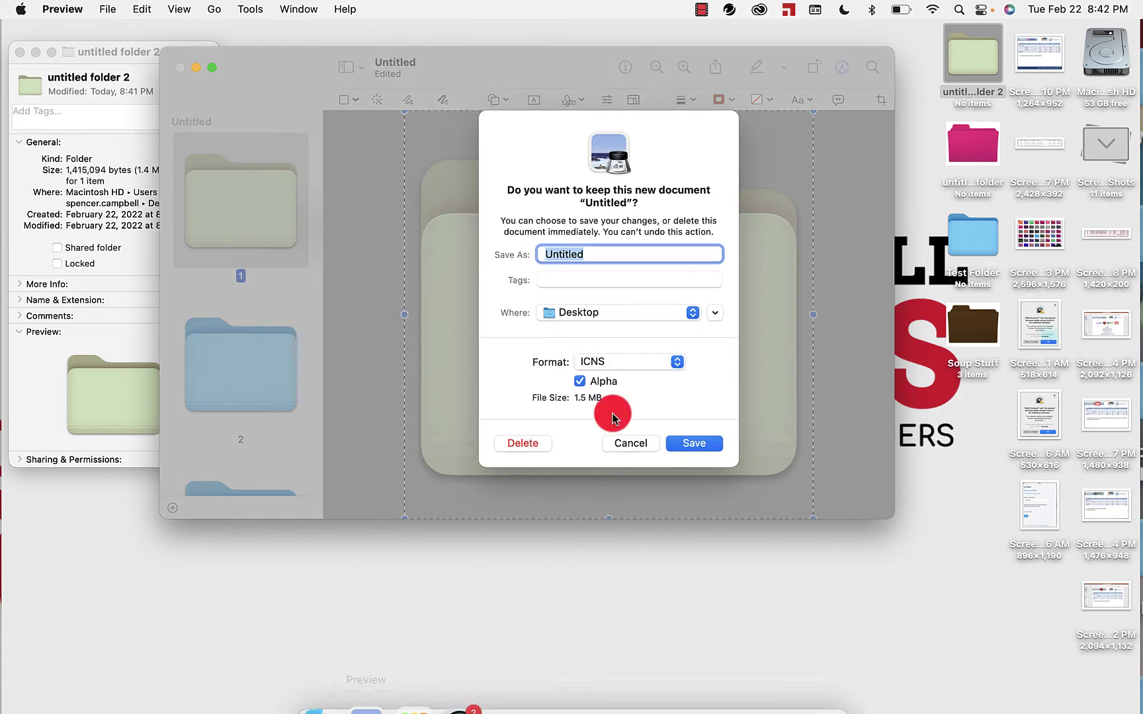
click(533, 443)
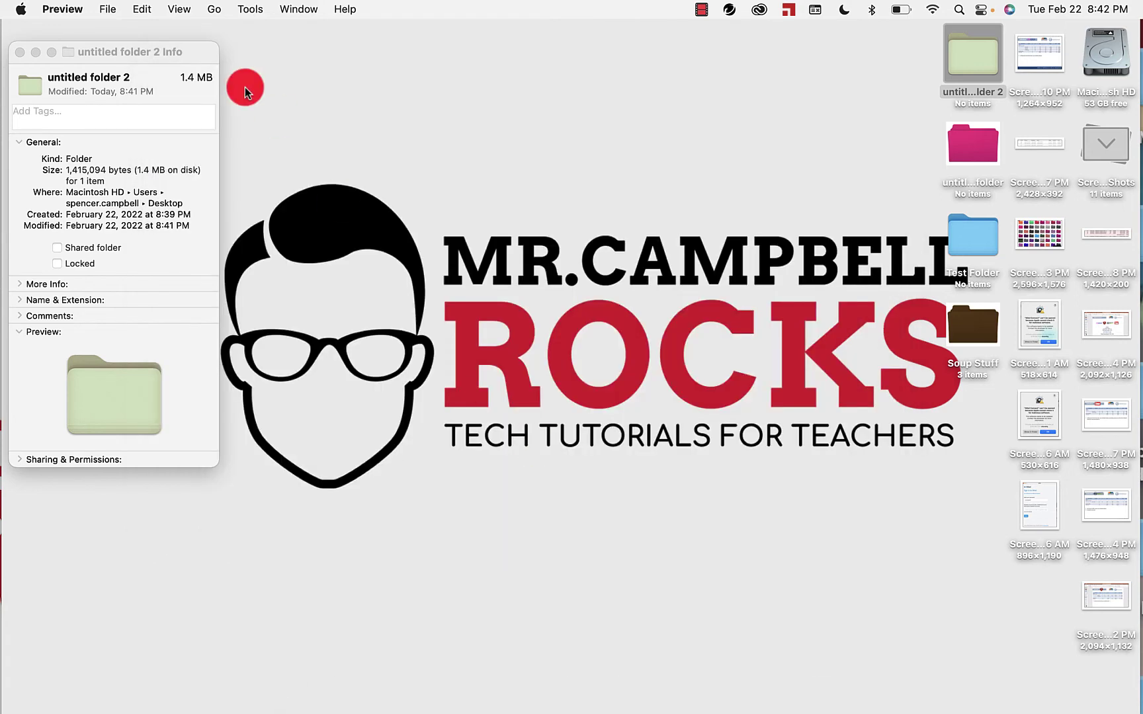
mouse_move(327, 695)
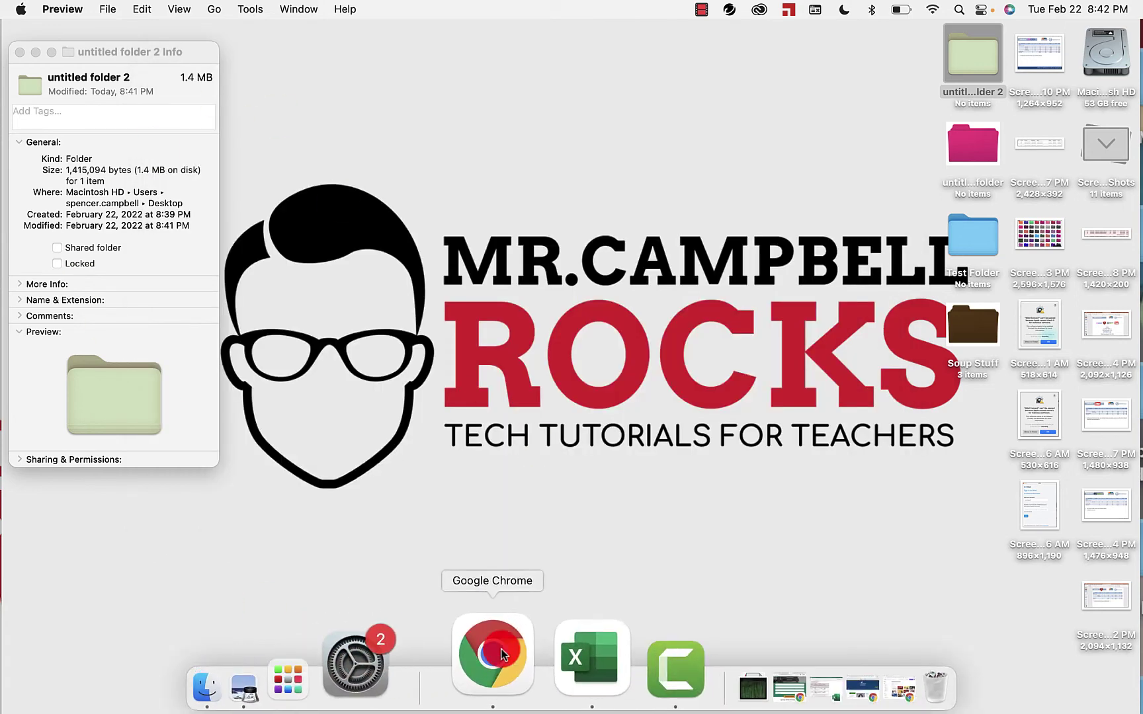
click(625, 658)
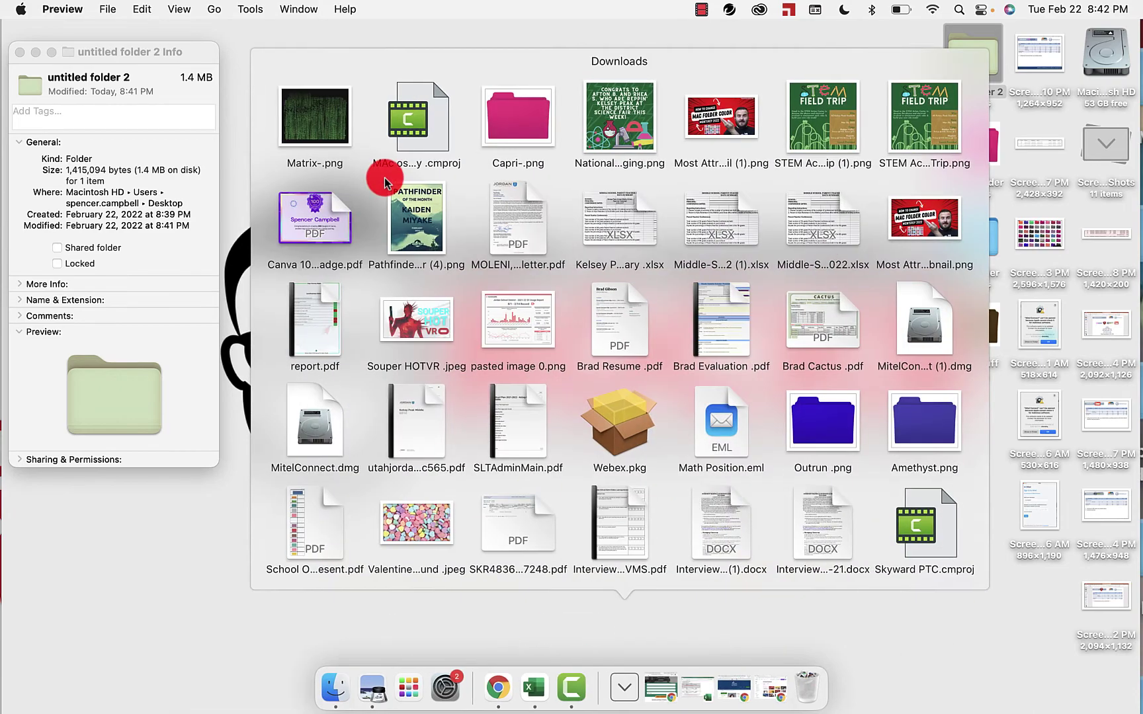
click(313, 127)
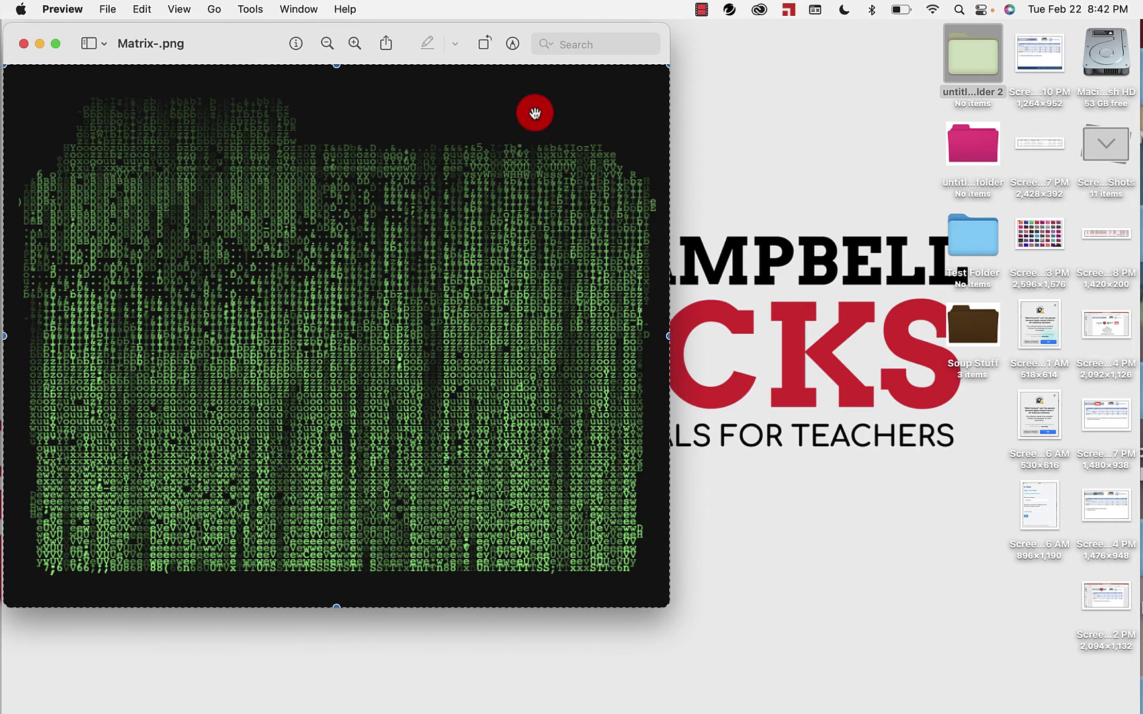
- Copy the Matrix image and select the folder icon in the Get Info window
key(super+c)
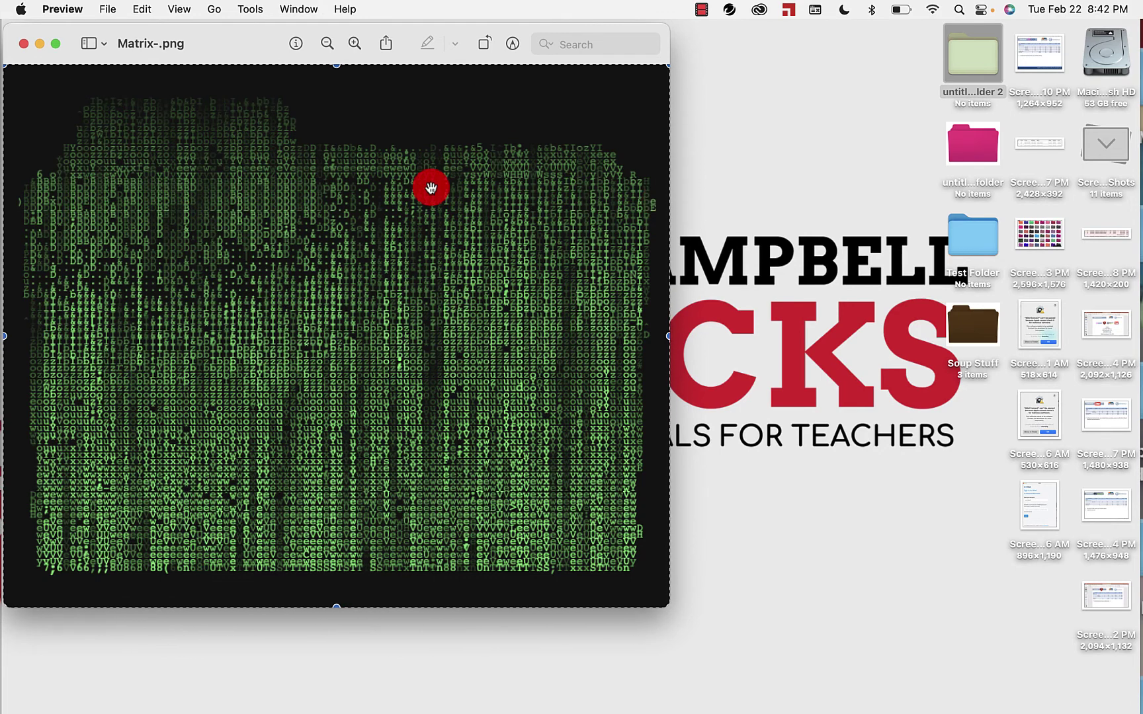
drag(233, 40, 591, 173)
click(49, 88)
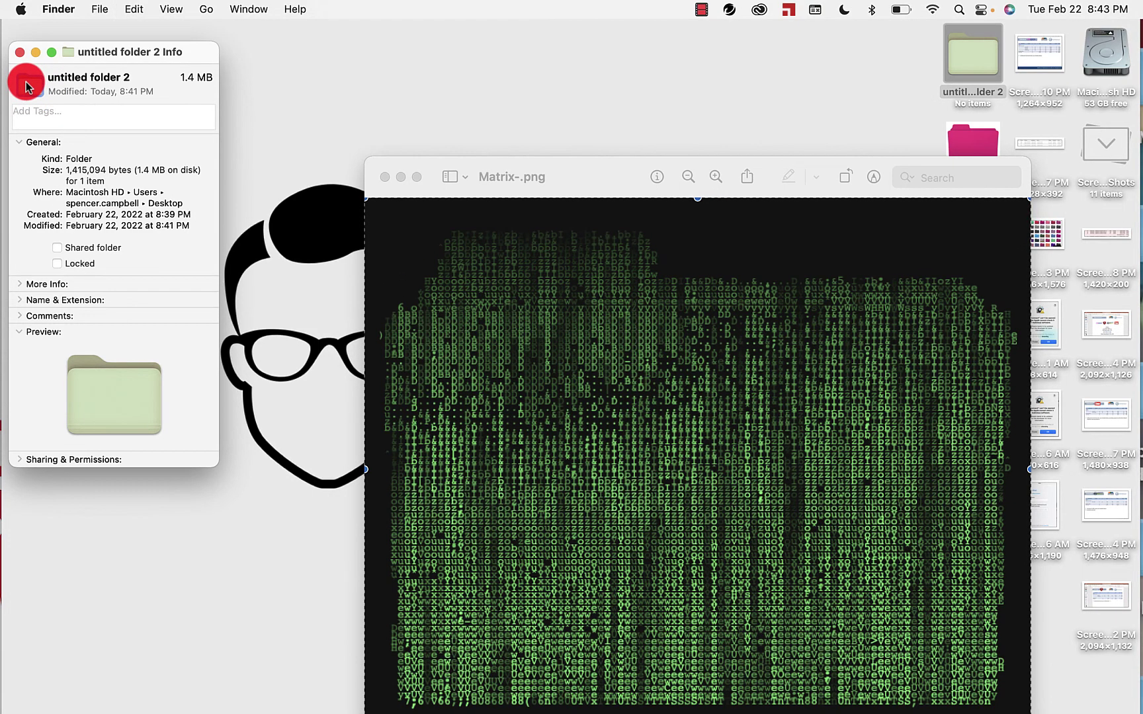
- Paste the Matrix image as the folder icon, deselect to confirm, and reposition the Matrix window
key(super+v)
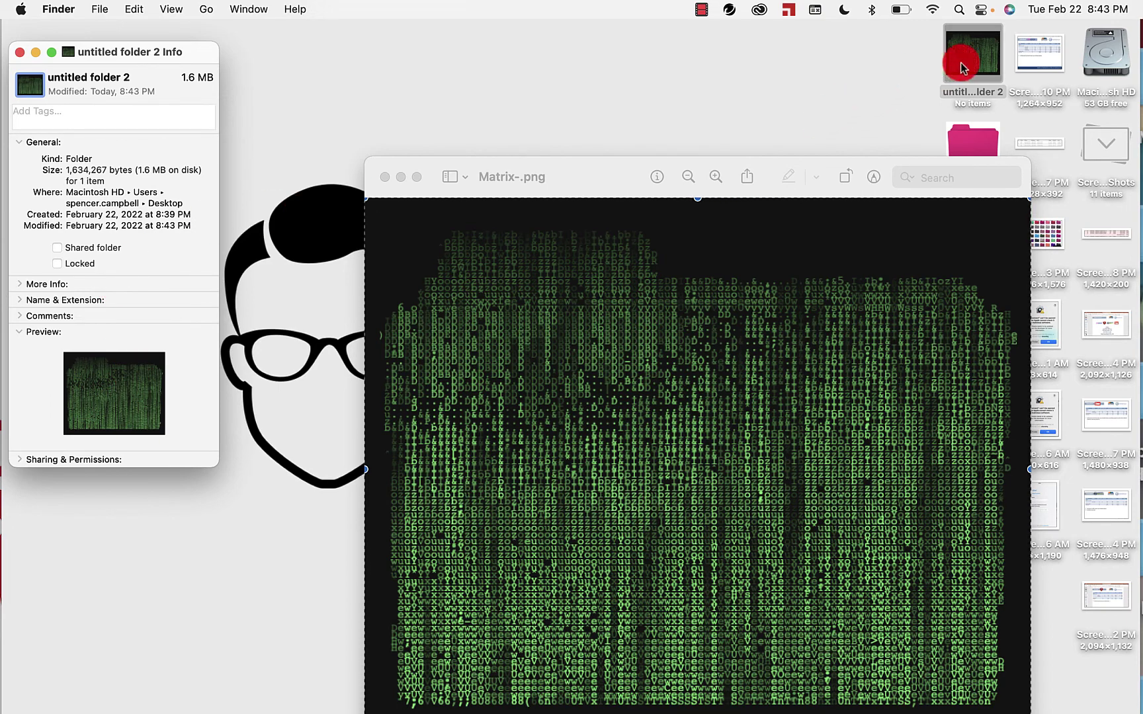
click(859, 161)
click(824, 89)
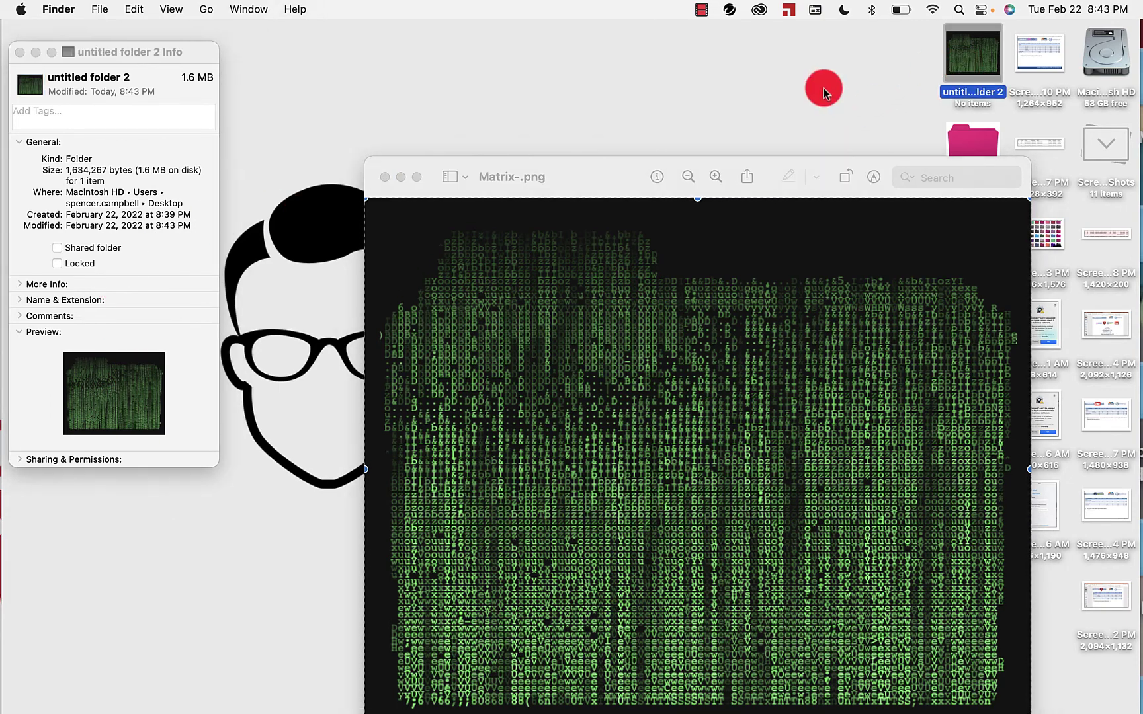
click(750, 96)
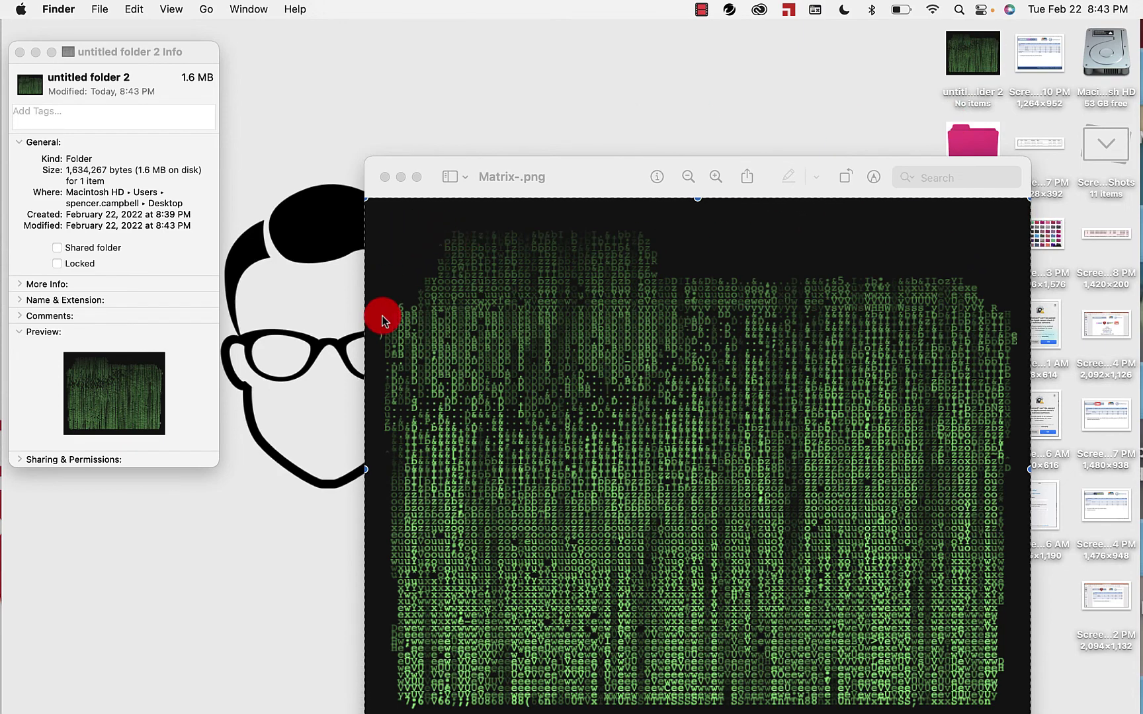
drag(859, 176, 573, 349)
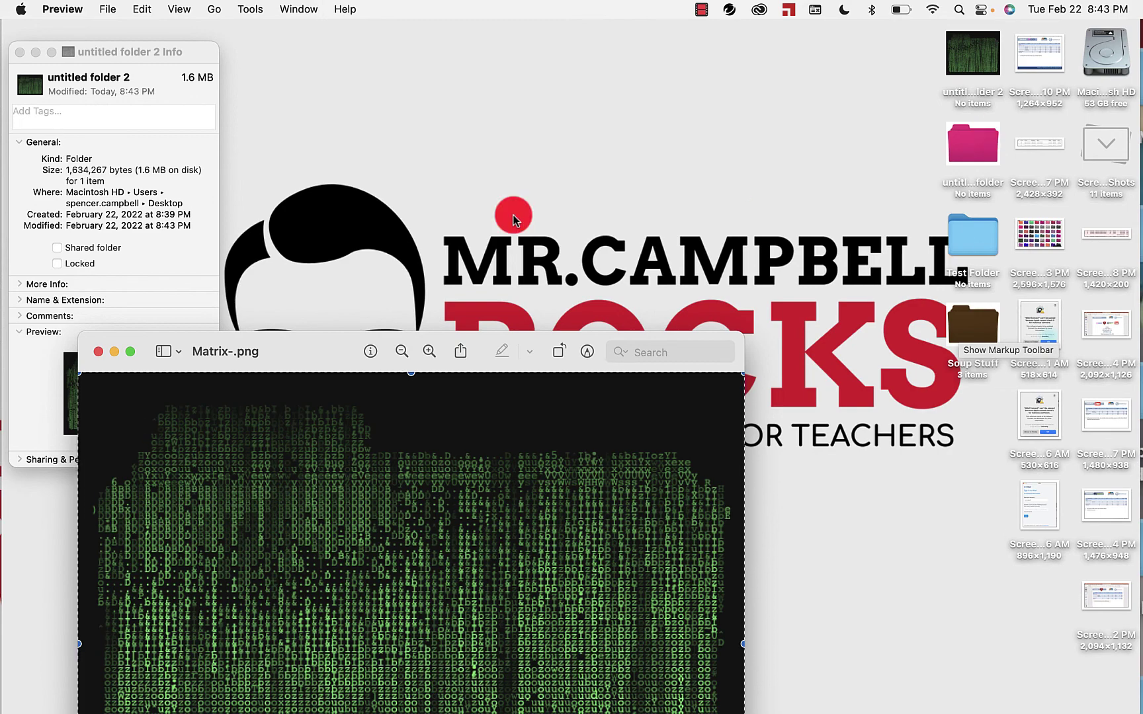
drag(321, 354, 495, 196)
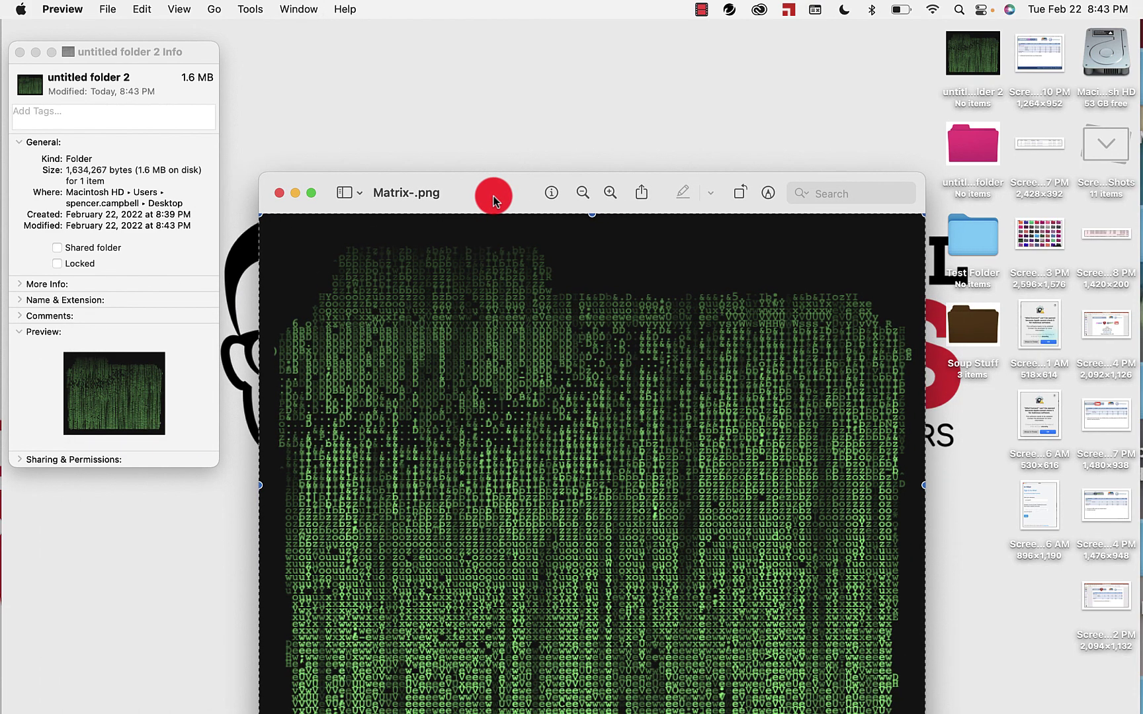